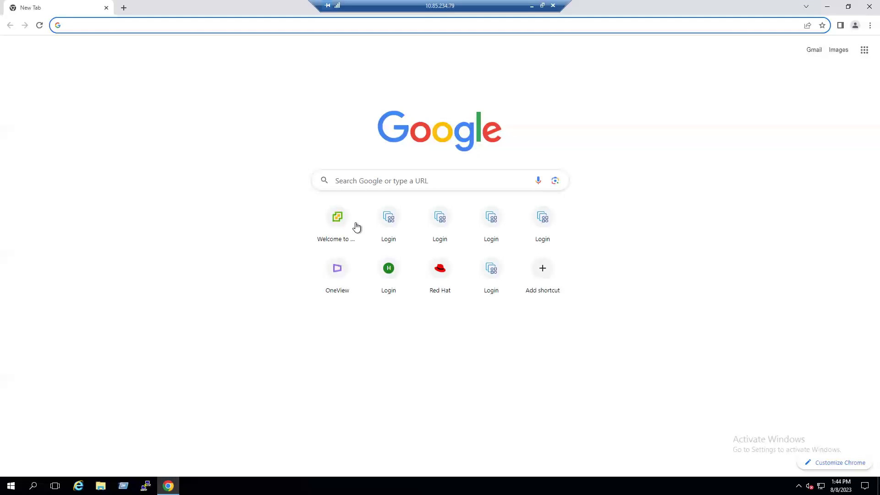
Step: Load the OneView login page at 192.168.242.211 from the Chrome new-tab shortcut
click(340, 282)
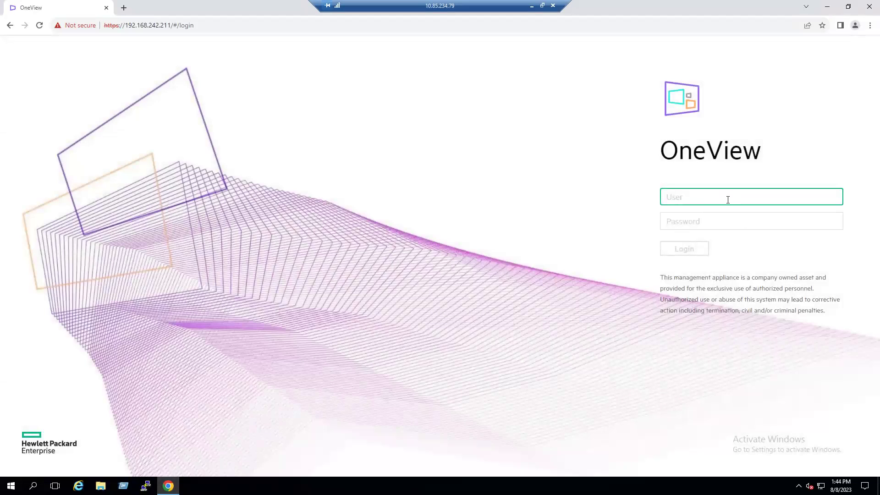
Step: Log in to OneView with the administrator account name and its password
text(administrator)
key(Tab)
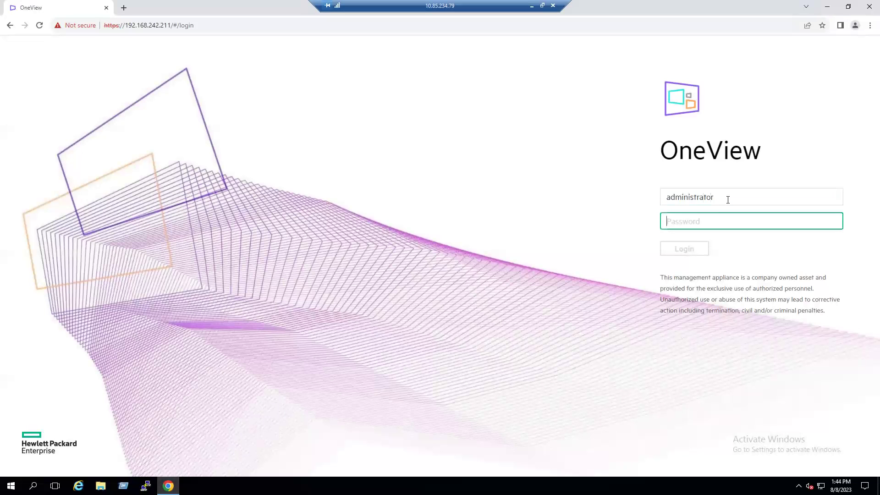
text(•••••••)
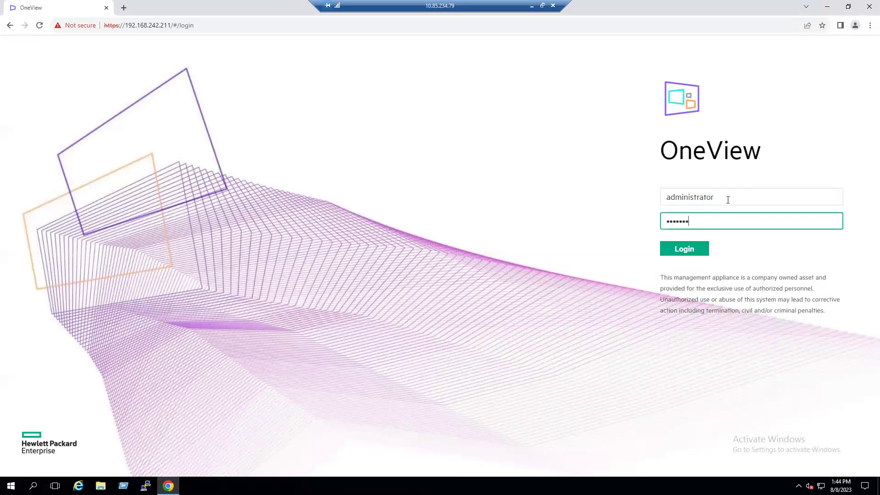
text(•)
key(Return)
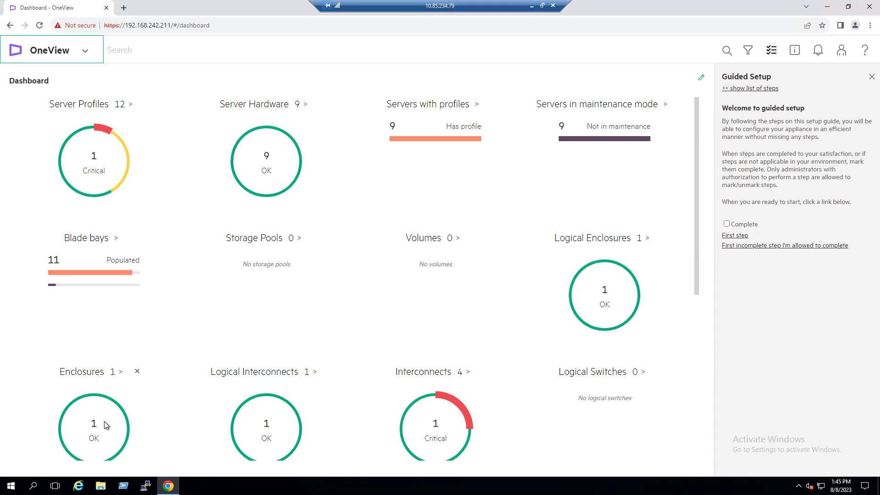
Step: Go to Networking > Networks and start creating a new network
click(83, 53)
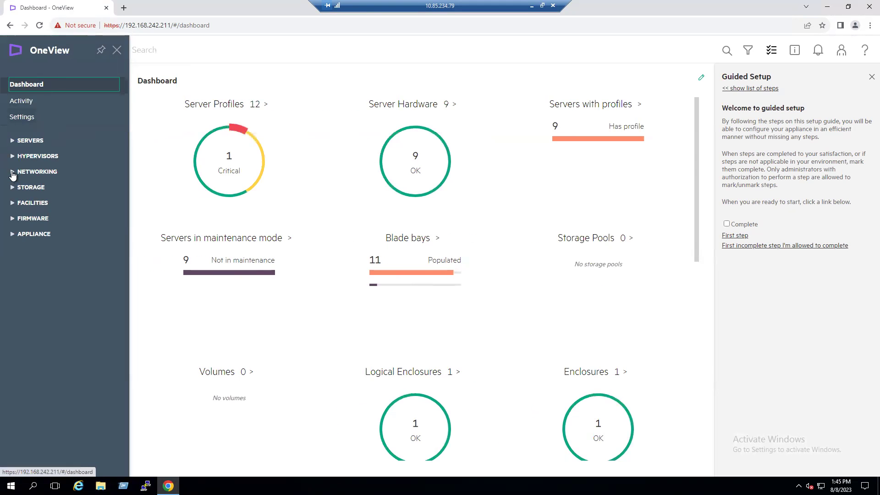
click(18, 172)
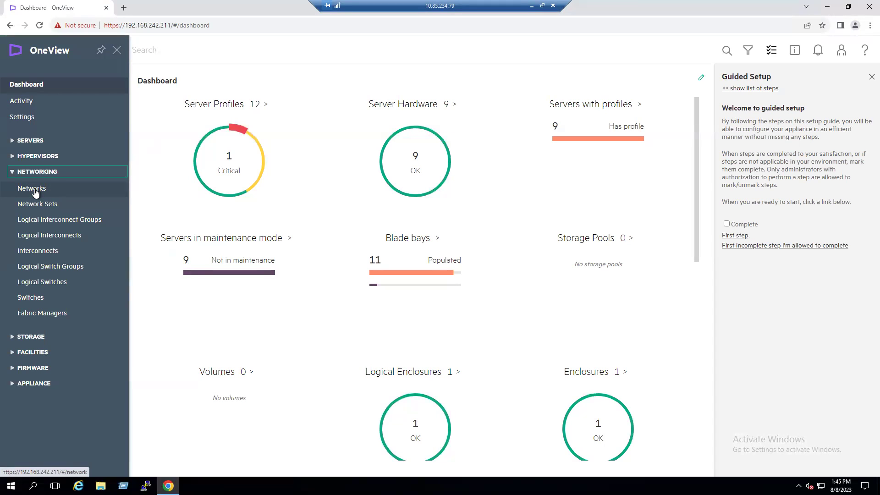
click(35, 190)
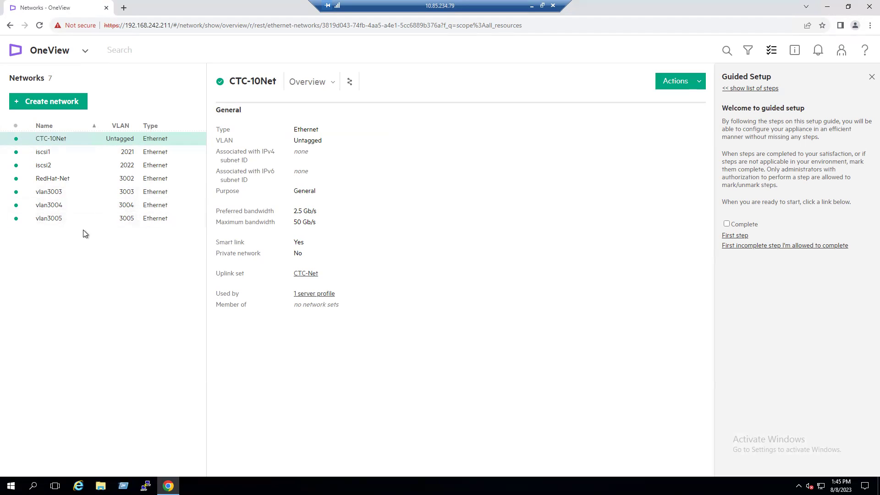
click(50, 106)
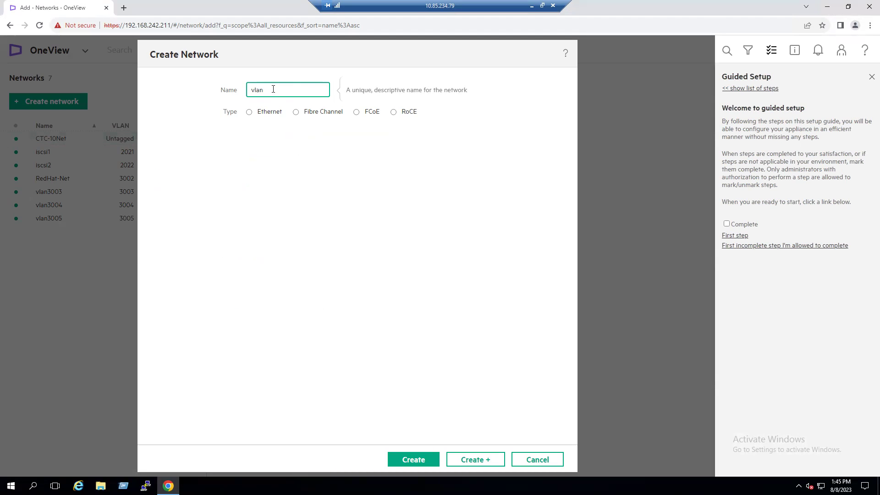
Step: Create Ethernet network vlan3006 with VLAN ID 3006
text(vlan3006)
click(249, 114)
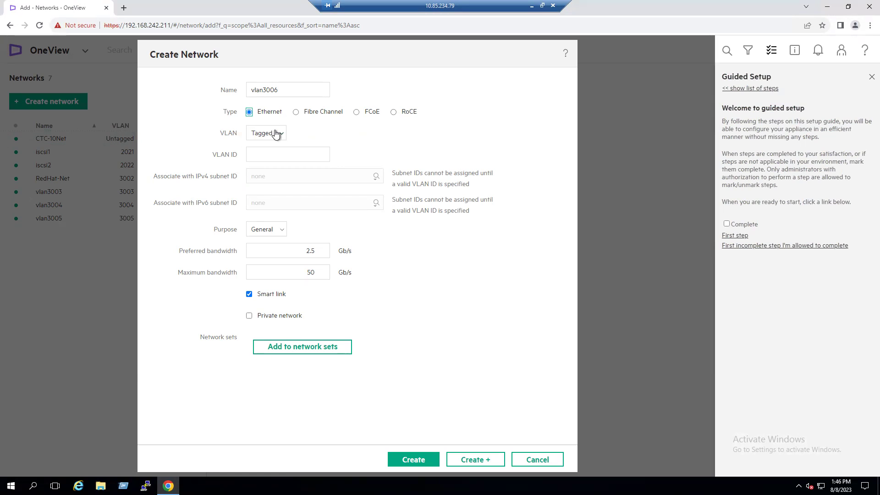
click(261, 149)
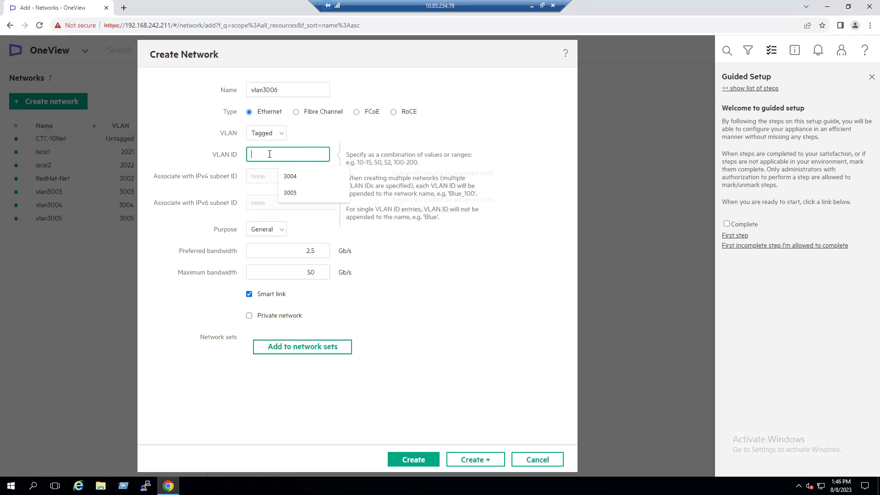
text(3006)
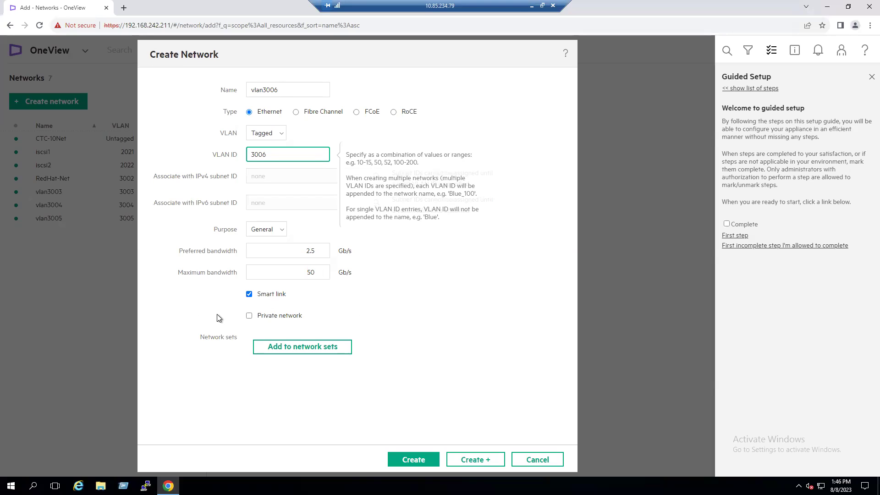
click(401, 460)
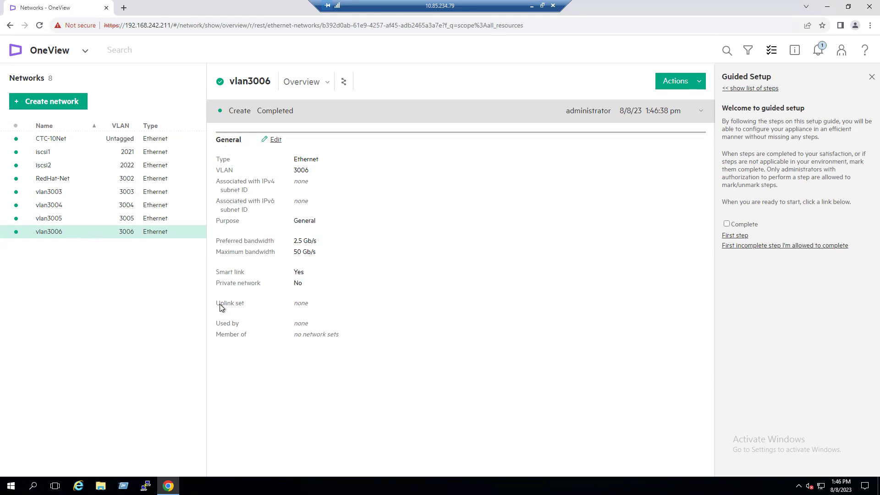
drag(216, 305, 234, 306)
Step: Confirm vlan3006 has no uplink set, then navigate to logical interconnect group LIG1
double_click(297, 304)
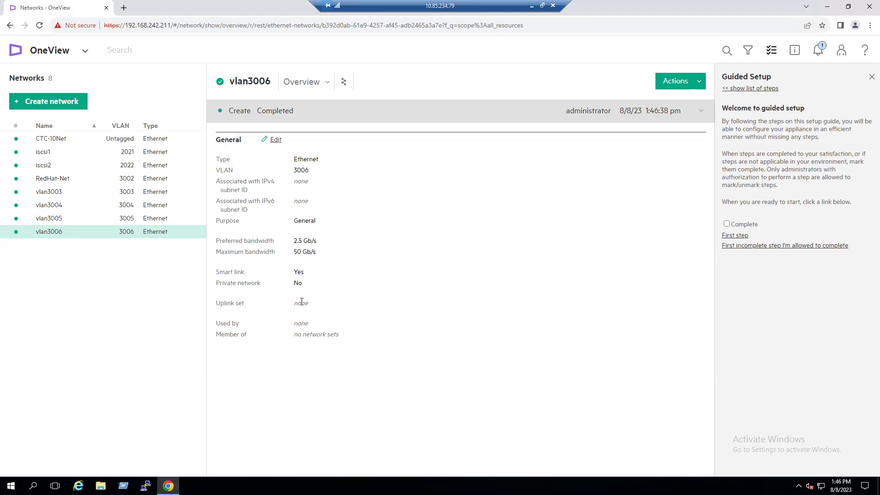
click(233, 337)
drag(297, 336, 338, 339)
drag(217, 305, 239, 306)
drag(294, 304, 313, 308)
click(87, 51)
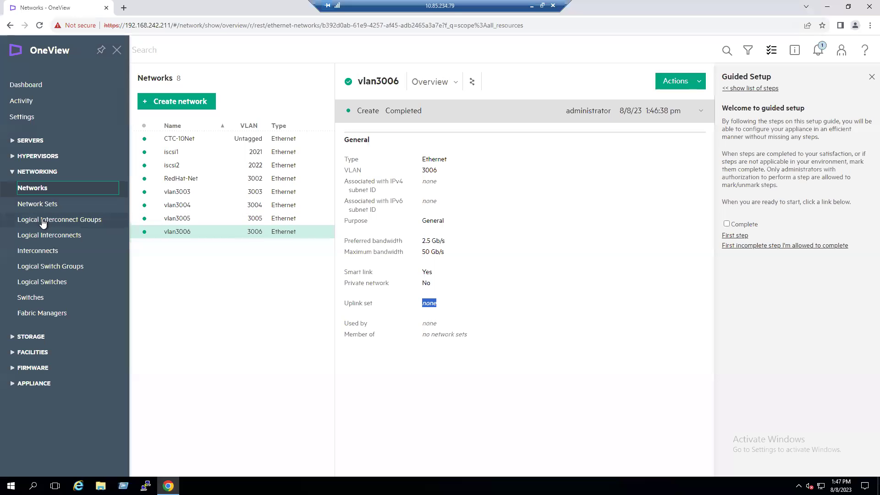
click(44, 219)
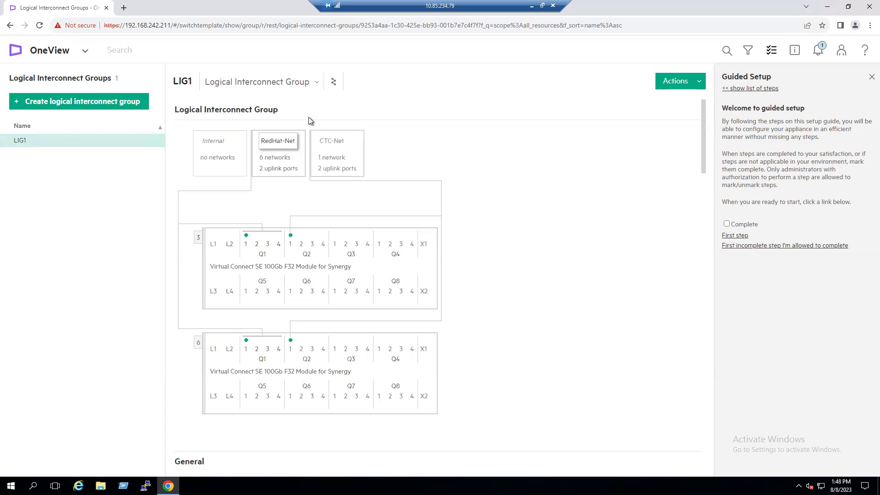
Step: Edit LIG1 and open its RedHat-Net uplink set for editing
click(303, 111)
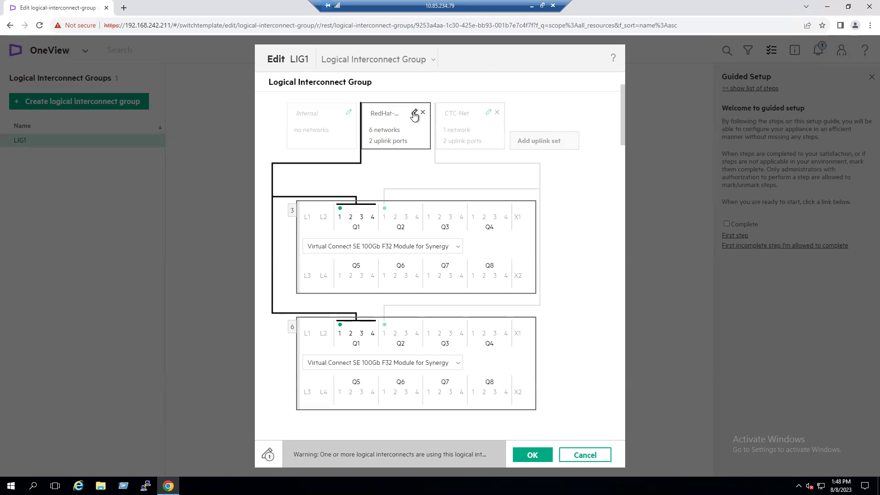
click(414, 112)
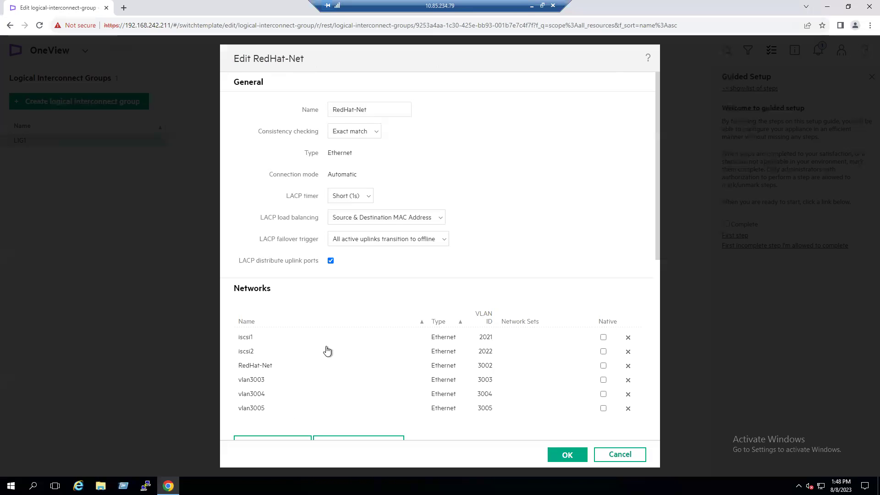
Step: Add vlan3006 to the RedHat-Net uplink set and save LIG1
scroll(278, 350, down, 2)
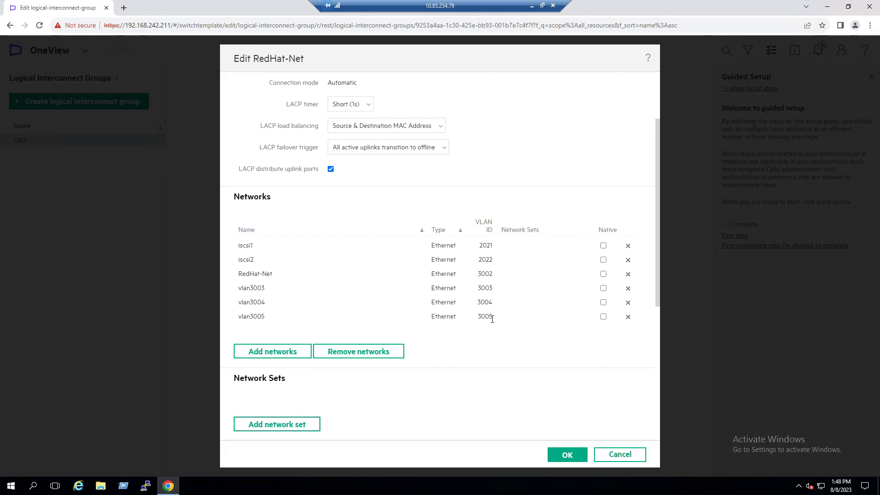
click(274, 351)
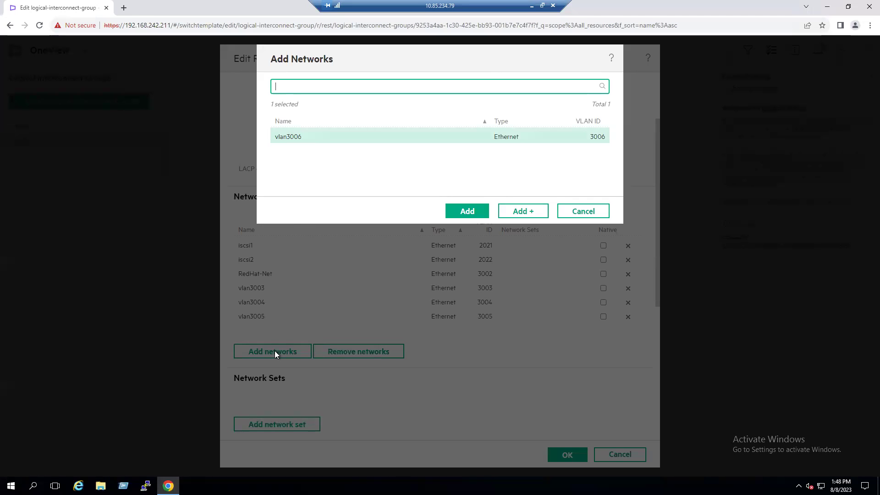
click(329, 141)
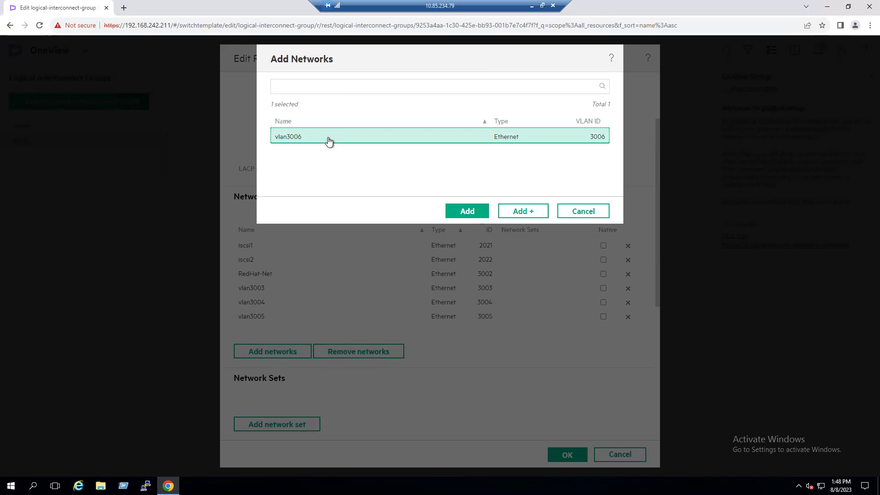
click(477, 212)
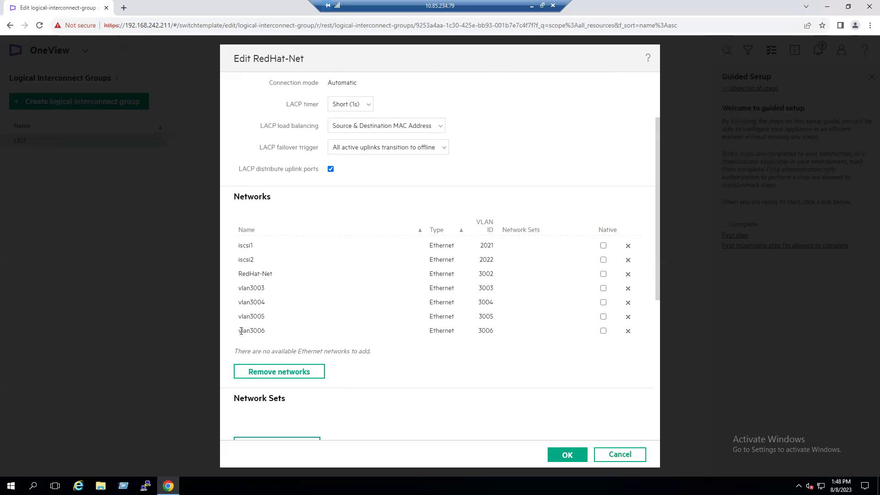
click(567, 455)
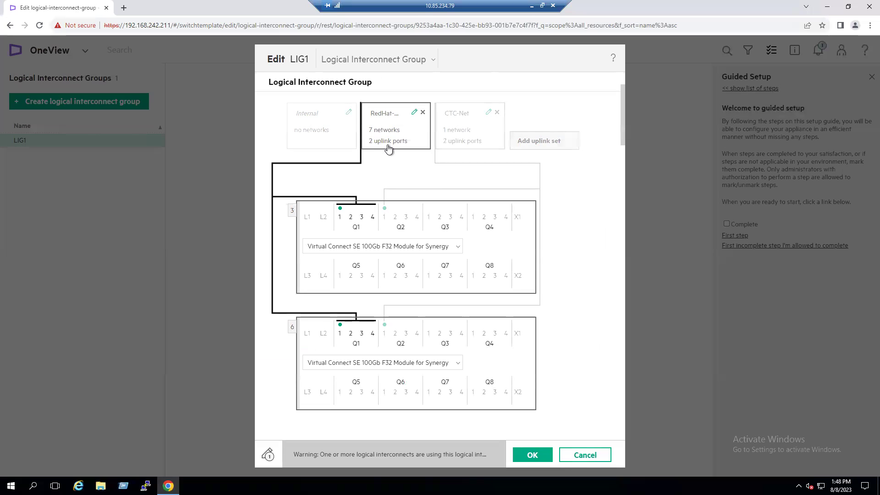
click(531, 456)
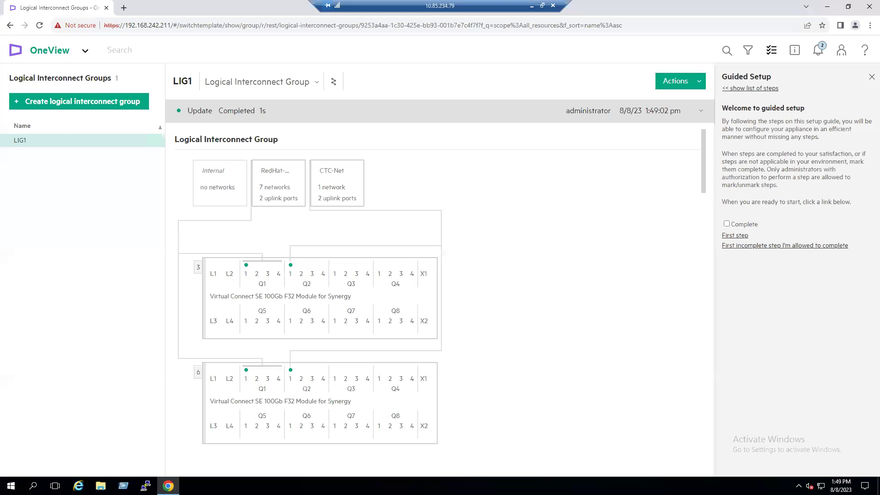
Step: Verify LIG1's RedHat-Net uplink set shows 7 networks on 2 uplink ports
click(87, 52)
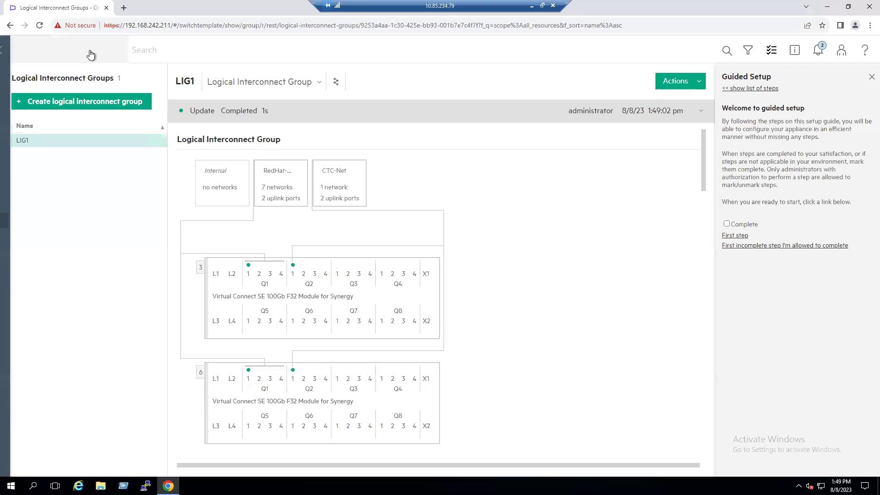
Step: Open logical enclosure RedHat-EG under Servers and expand its inconsistency alert
click(26, 85)
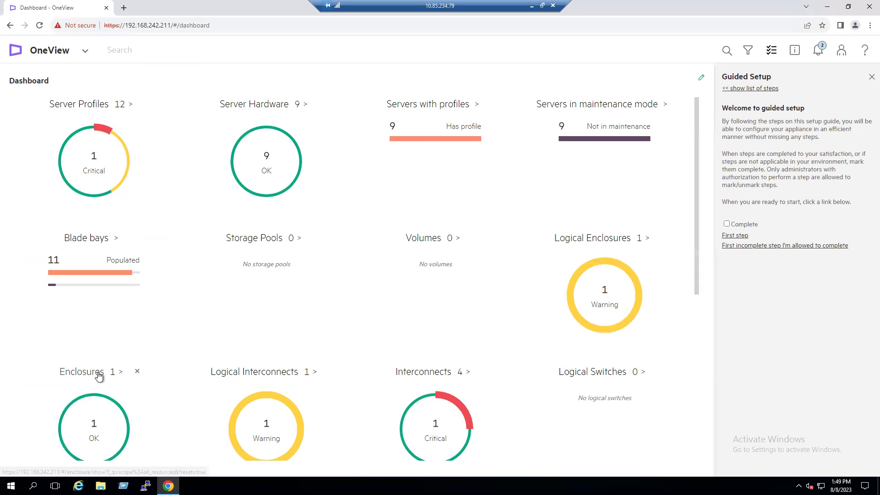
click(85, 51)
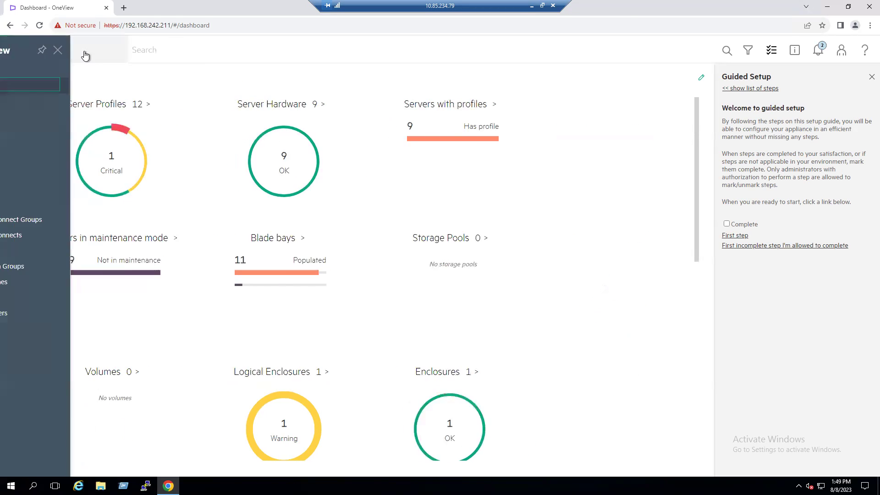
click(12, 141)
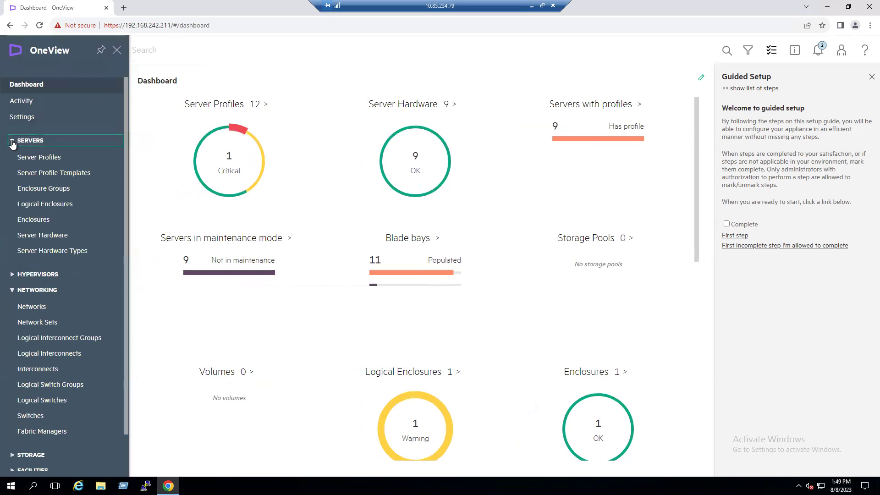
click(46, 204)
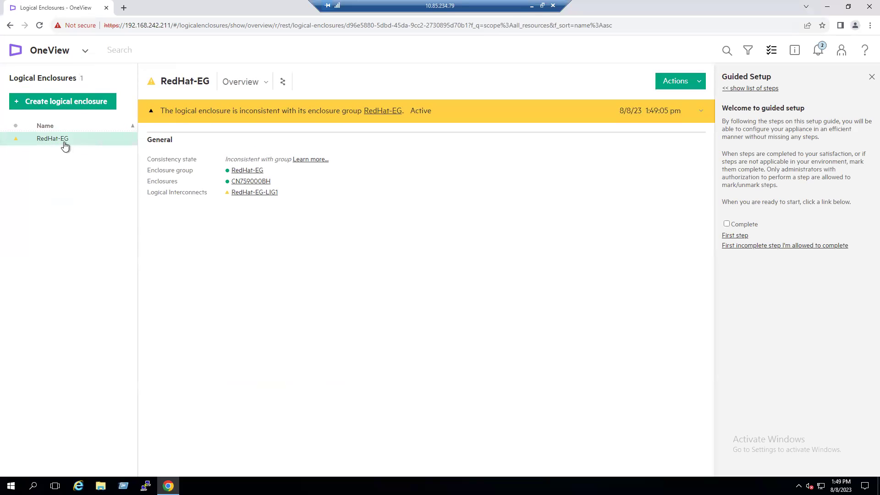
mouse_move(175, 172)
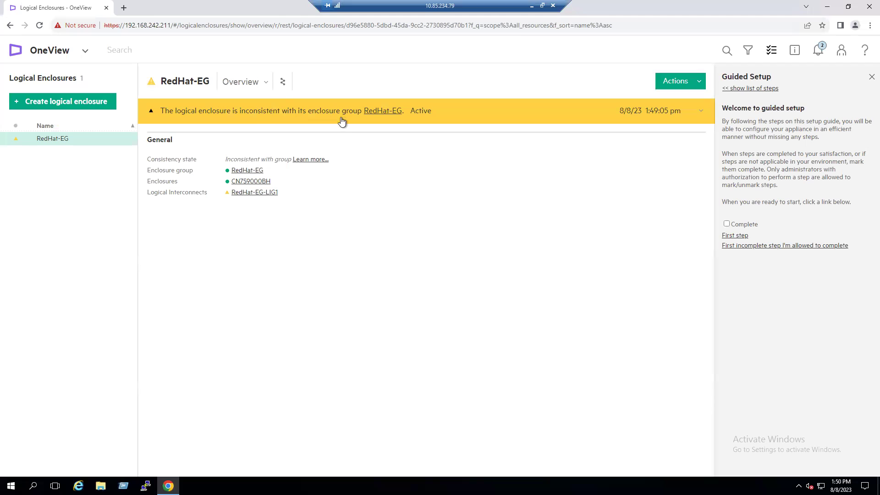
click(495, 117)
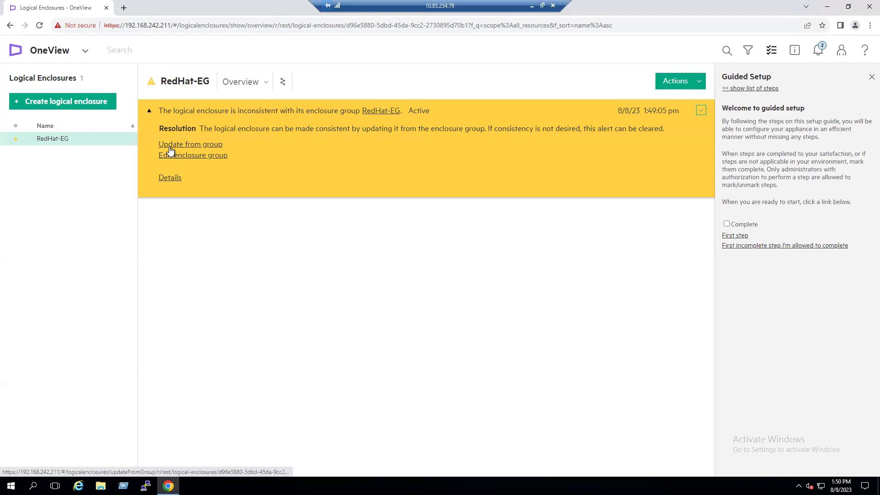
Step: Update RedHat-EG from its enclosure group, acknowledging the implications
click(193, 145)
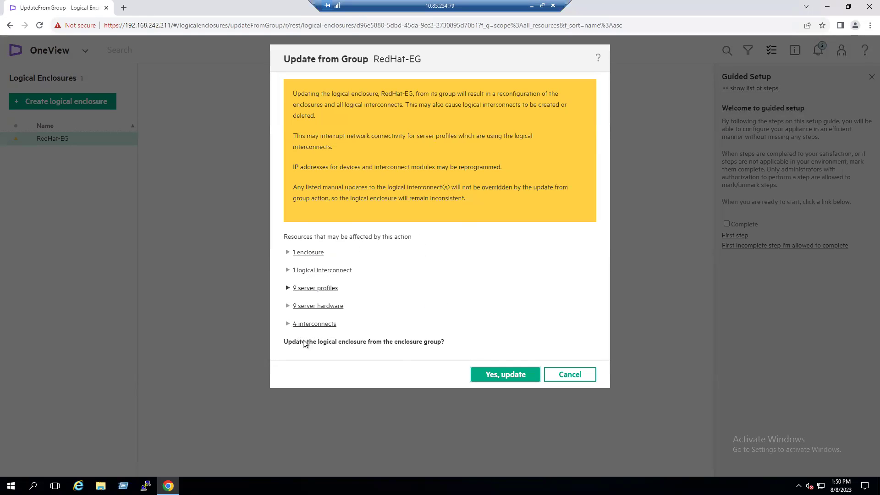
click(498, 378)
click(413, 350)
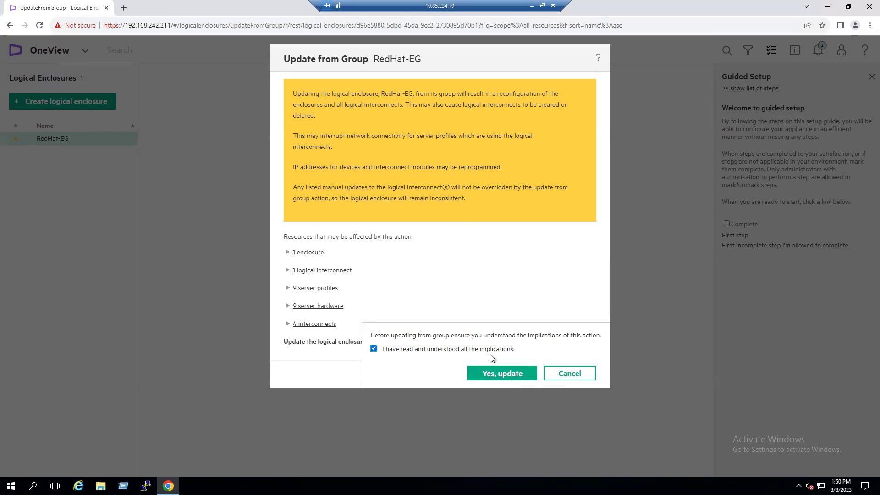
click(505, 377)
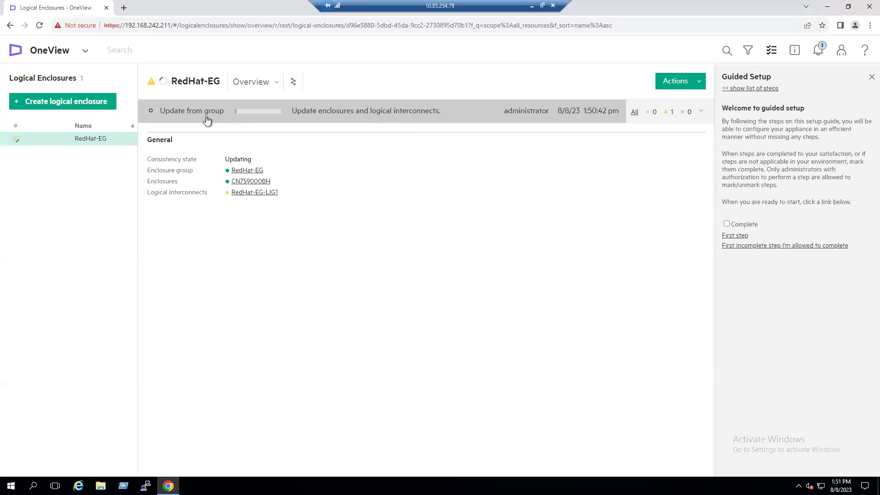
Step: Open the Activity details for RedHat-EG's running Update from group task
click(394, 115)
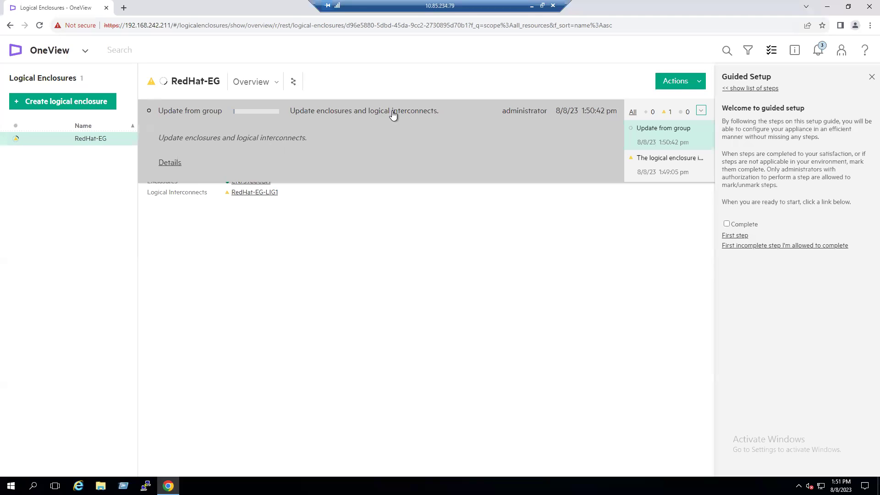
click(172, 166)
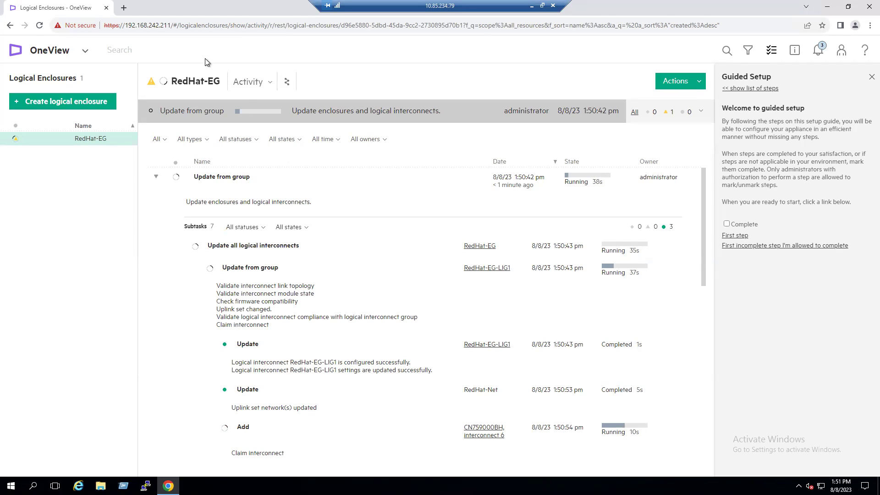
right_click(83, 8)
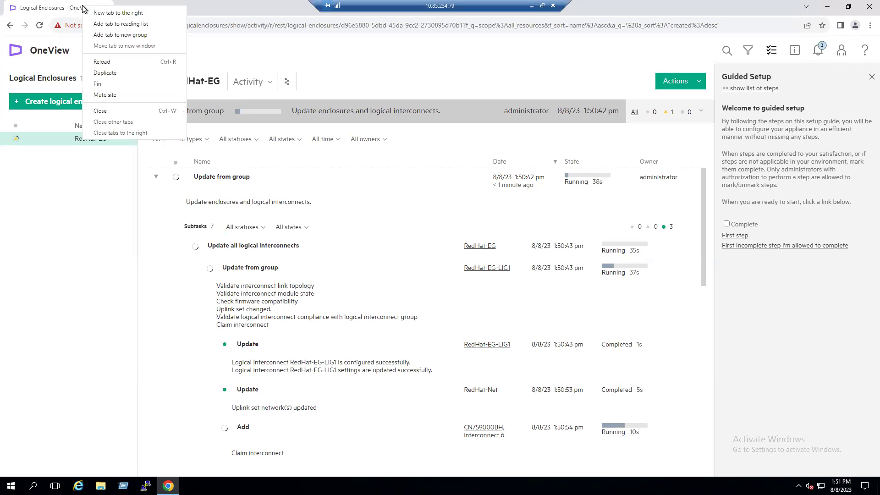
Step: Duplicate the browser tab and open the Networking > Networks list in the new tab
click(105, 73)
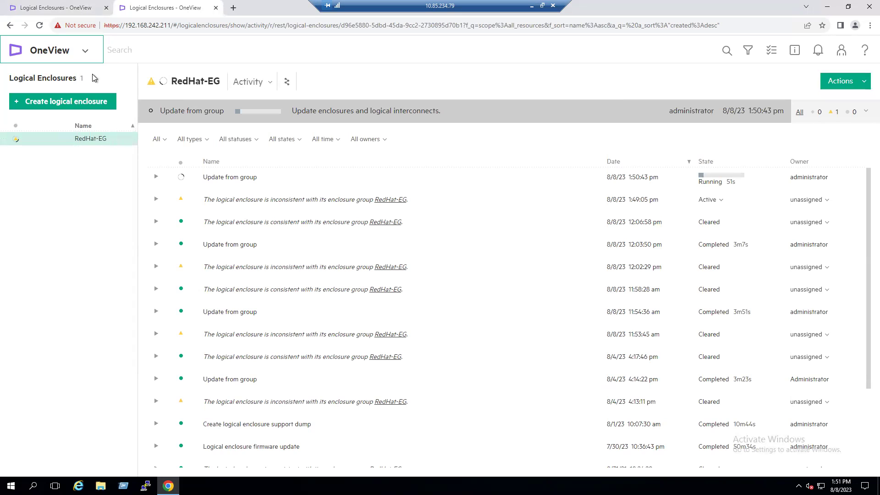
click(88, 52)
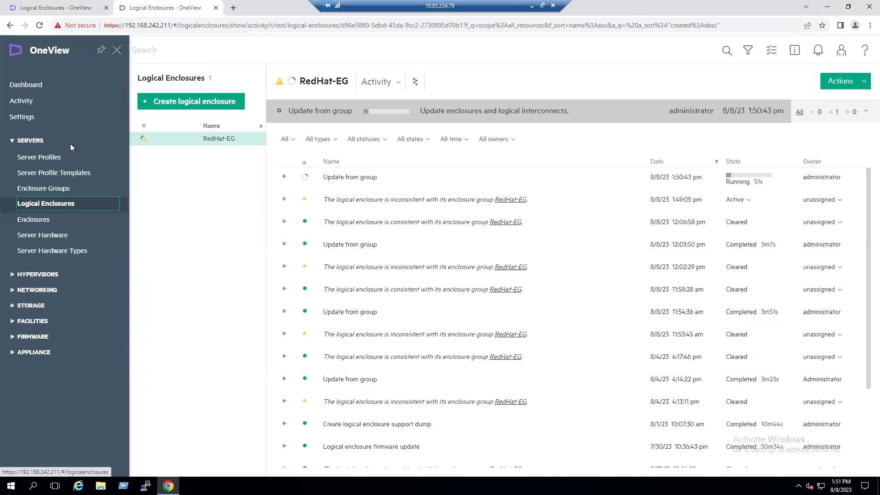
click(14, 275)
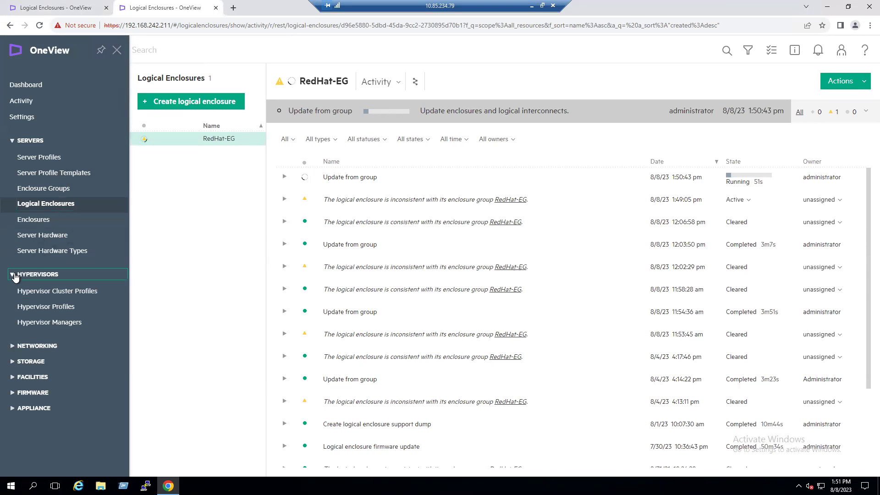
click(14, 275)
click(12, 291)
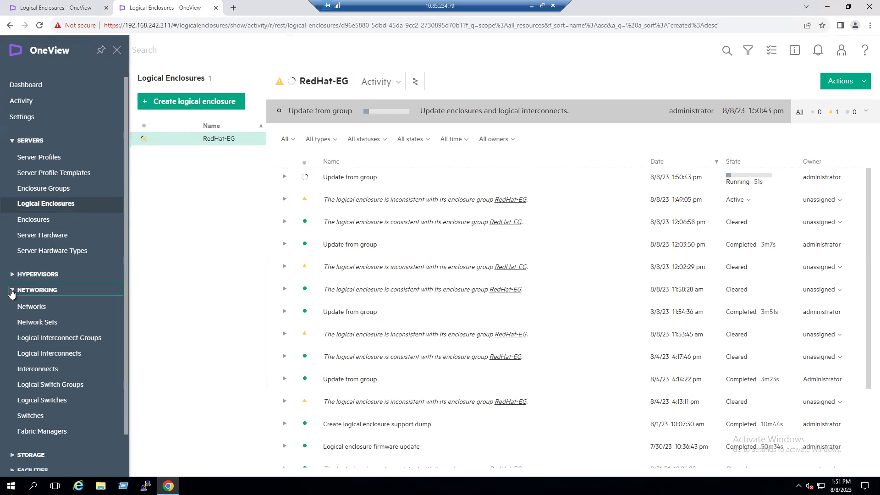
click(32, 308)
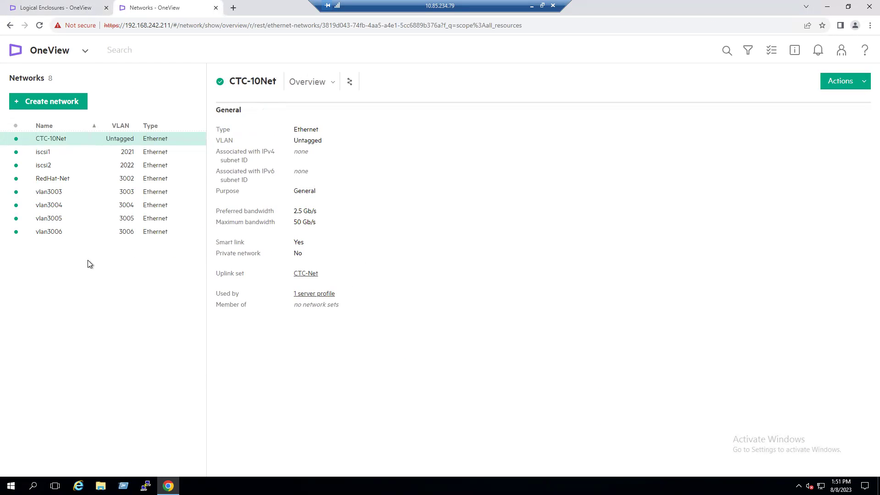
Step: Show vlan3006's details, noting it belongs to no network sets, and check the update tab
click(95, 238)
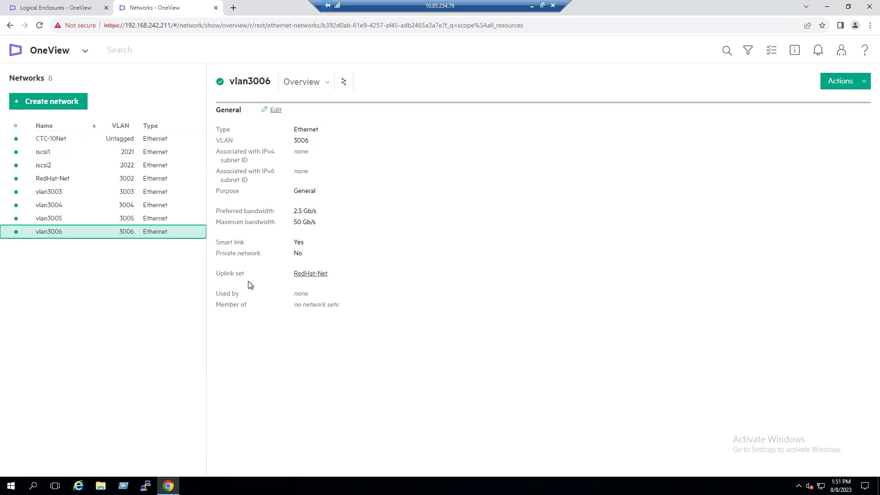
drag(255, 277, 228, 280)
click(218, 281)
drag(353, 304, 302, 308)
click(37, 7)
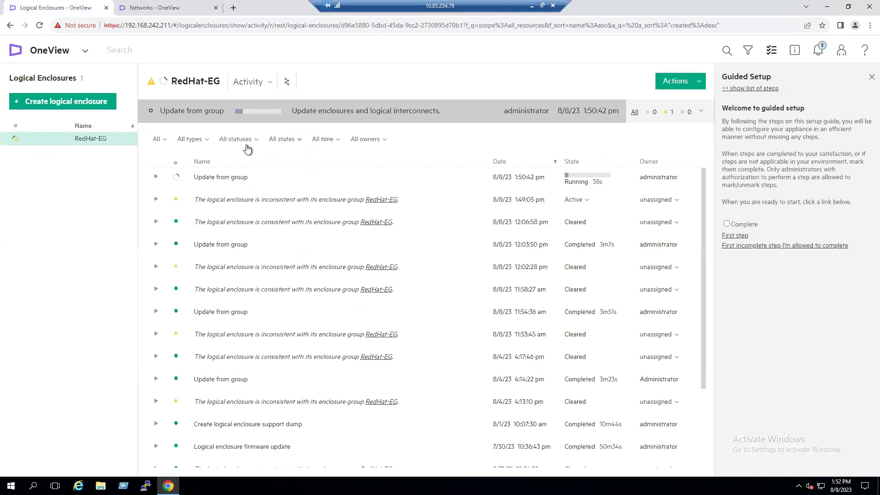
click(193, 8)
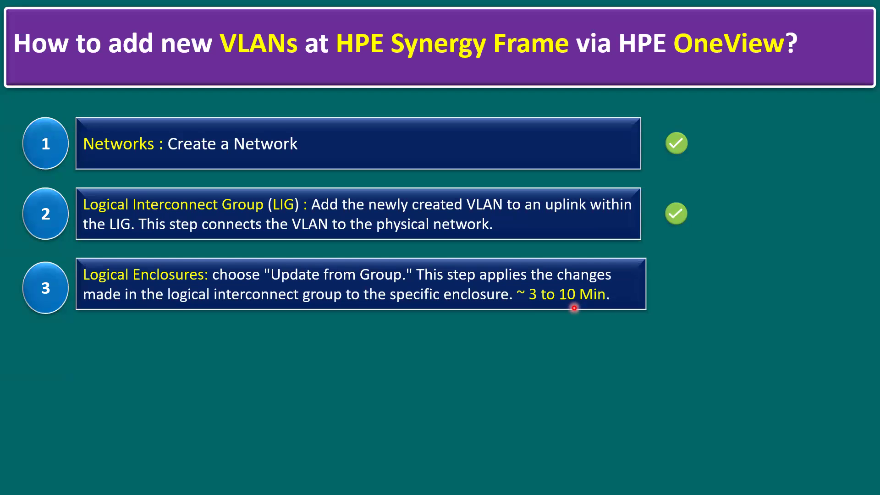
Step: Reveal the green checkmark beside step 3, updating logical enclosures from group
key(Right)
key(Right)
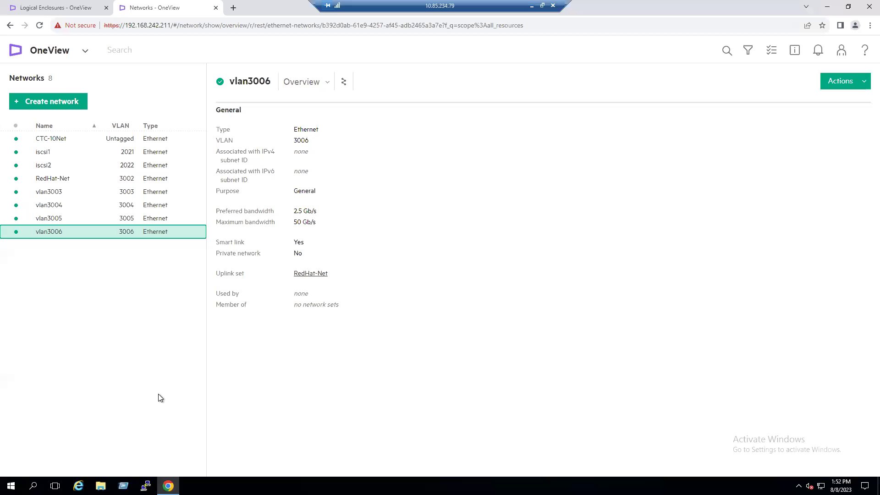
Step: Review the Synergy-set network set, then expand RedHat-EG's running Update from group task
click(77, 51)
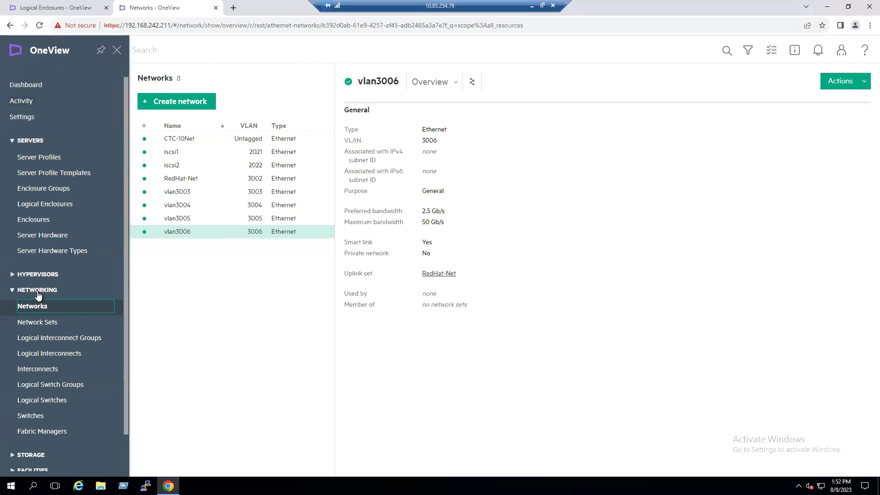
click(45, 328)
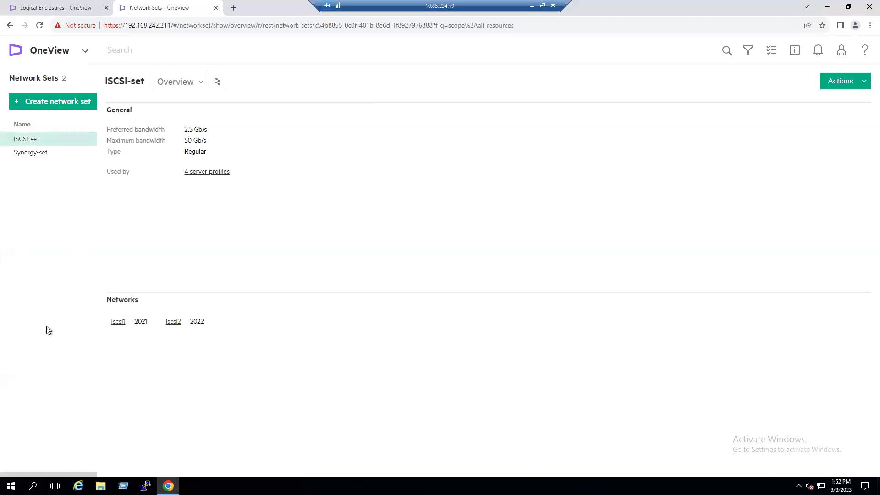
click(48, 156)
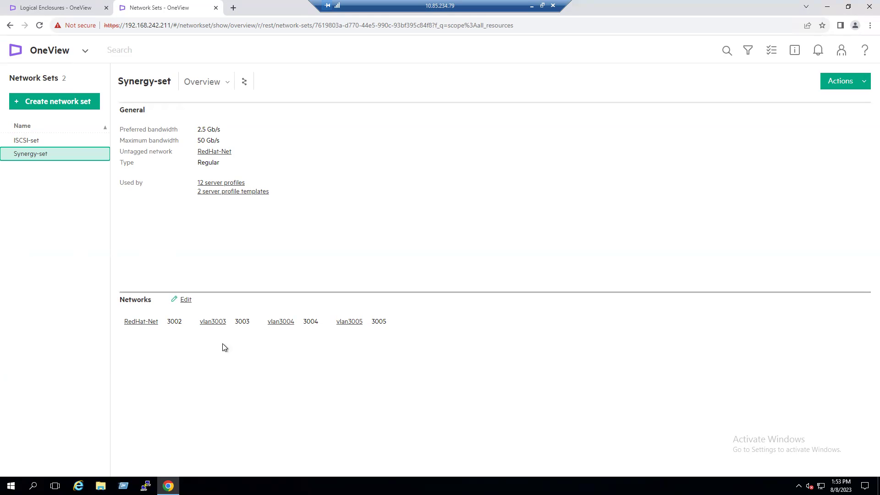
drag(178, 321, 183, 321)
drag(386, 323, 379, 323)
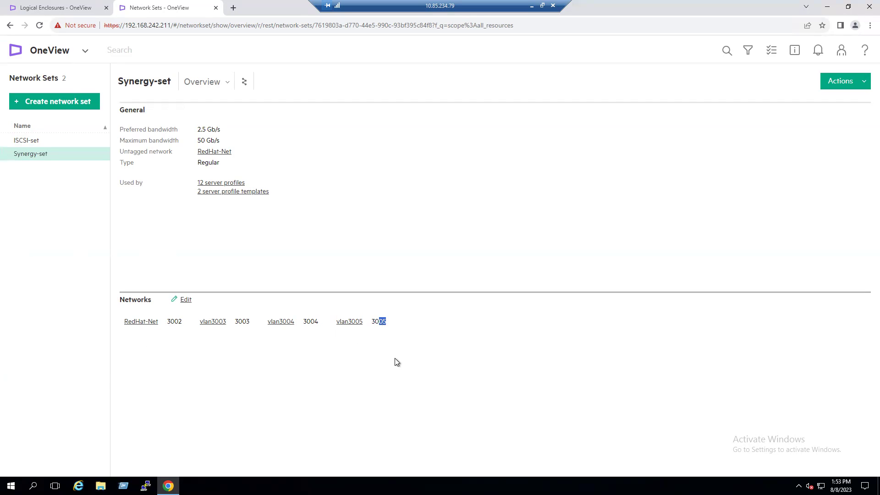
click(398, 363)
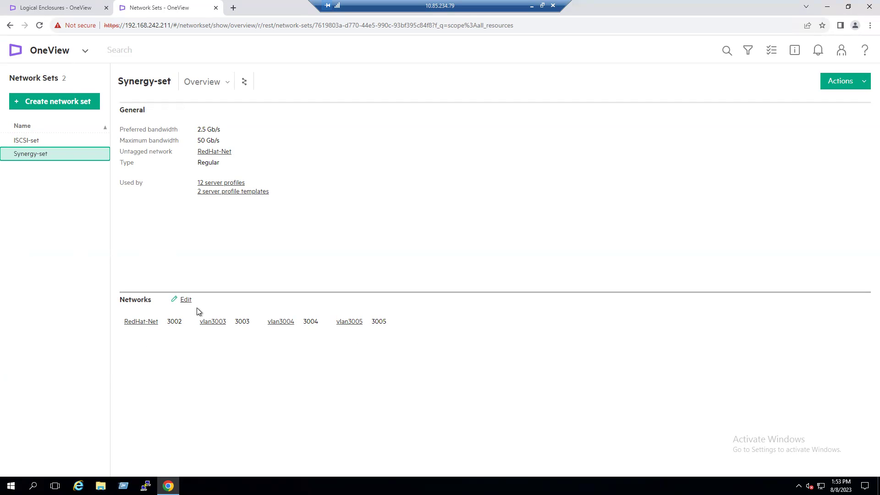
click(48, 8)
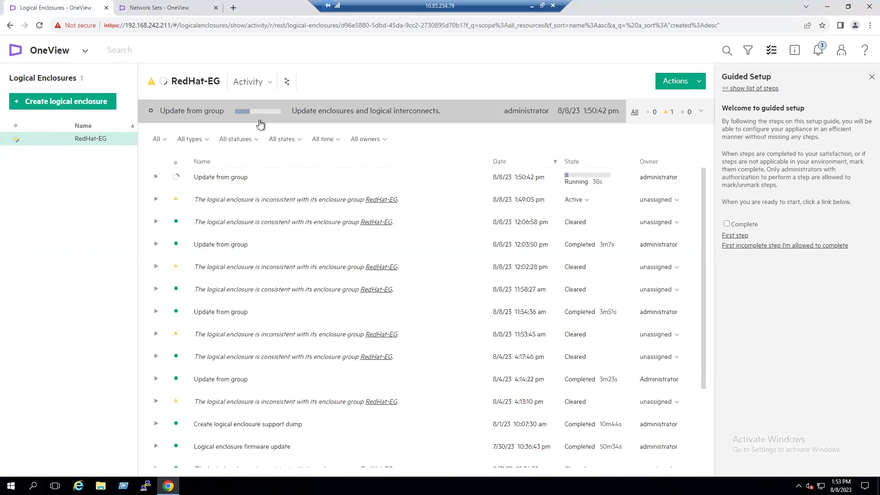
click(156, 177)
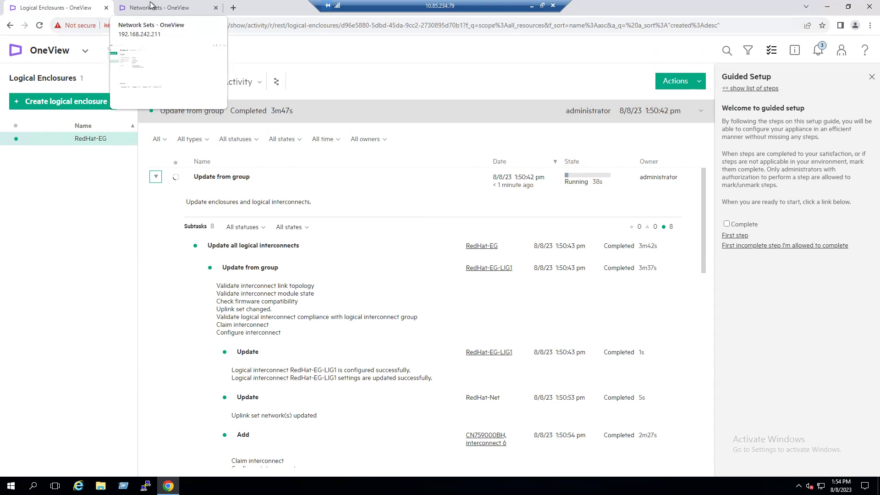
Step: Add vlan3006 to the Synergy-set network set's networks and save
click(168, 11)
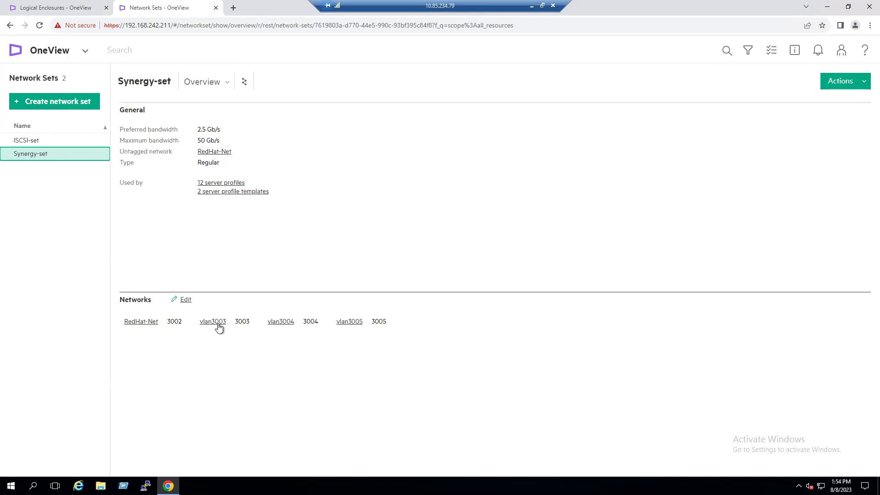
click(184, 300)
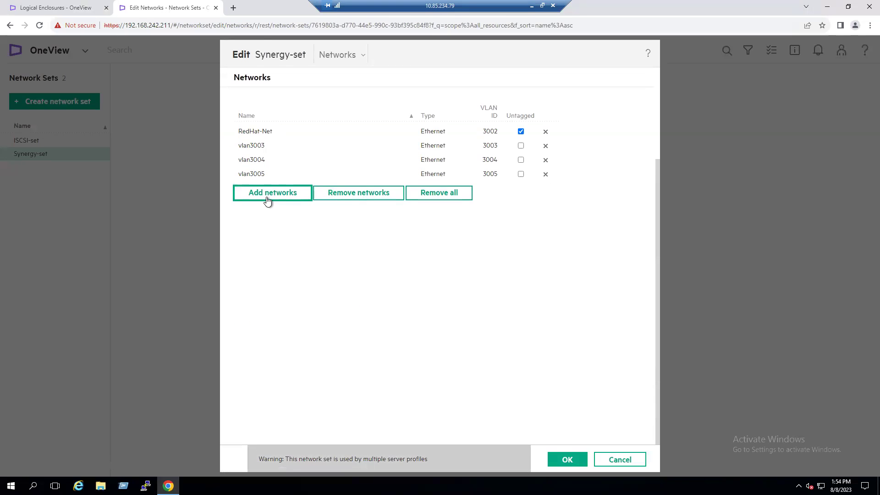
click(266, 196)
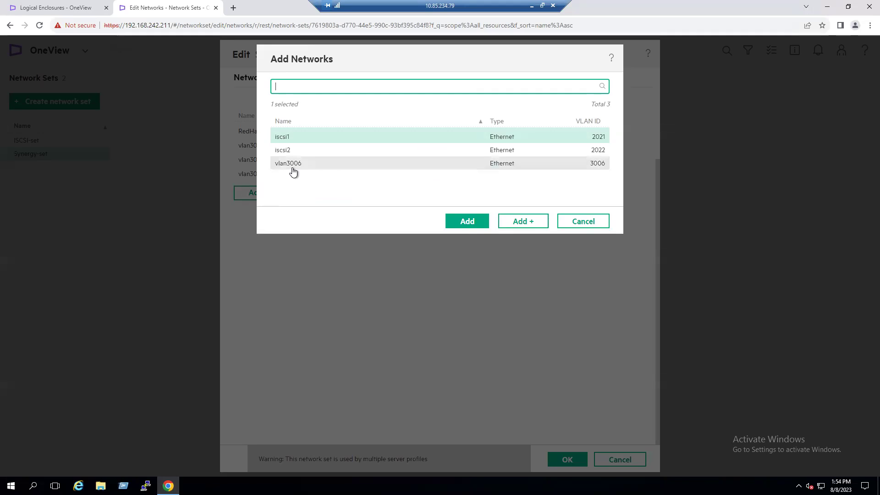
click(292, 169)
click(464, 223)
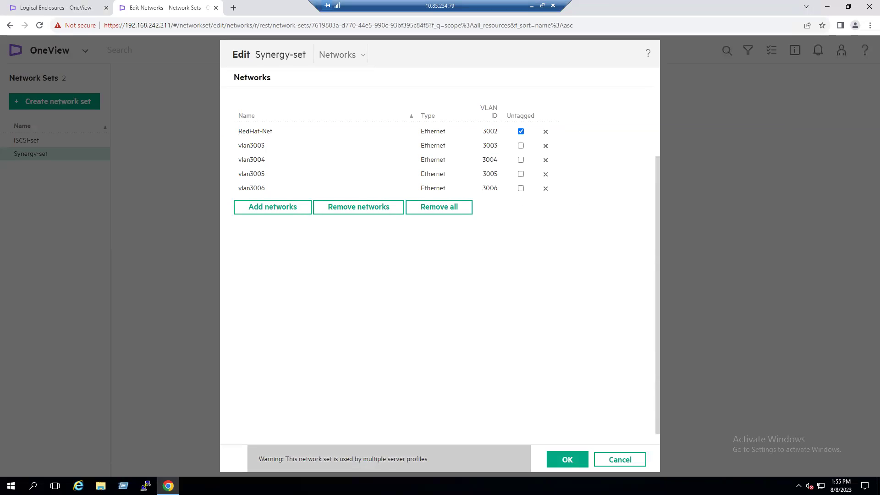
click(572, 464)
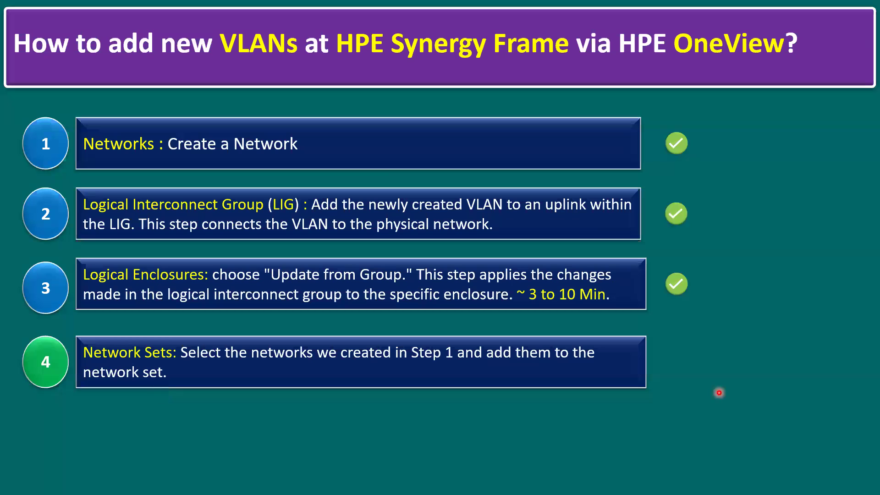
Step: Reveal the green checkmark beside step 4, Network Sets, on the slide
click(719, 393)
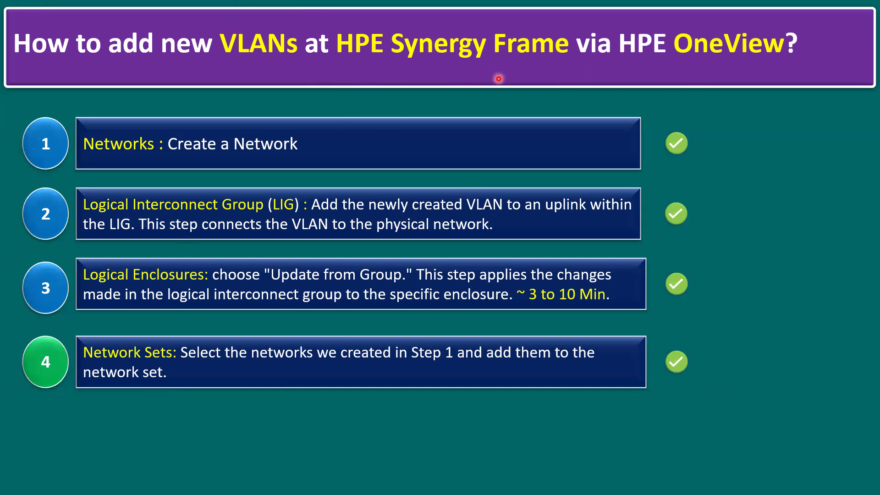
click(729, 65)
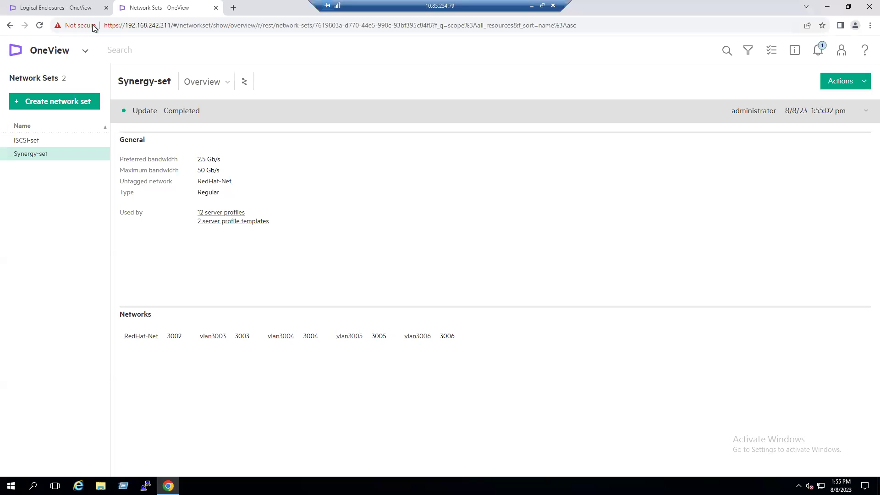
Step: Create the Ethernet network vlan3007 with VLAN ID 3007
click(85, 51)
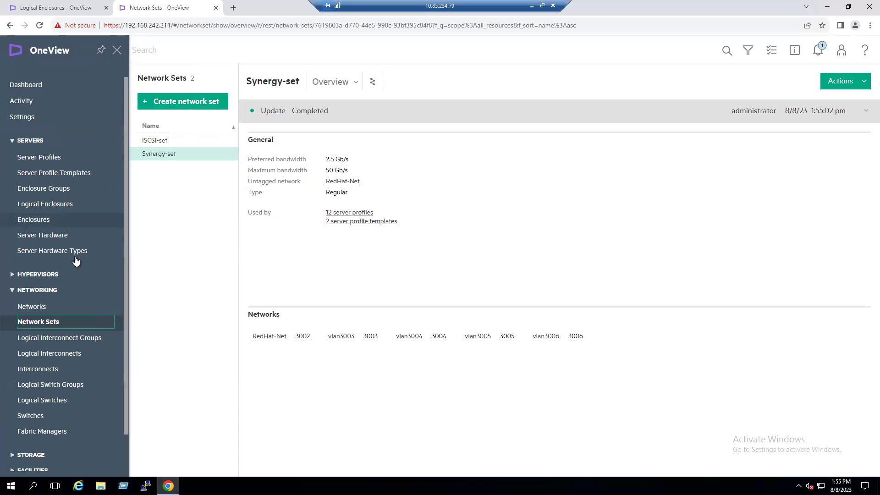
click(39, 305)
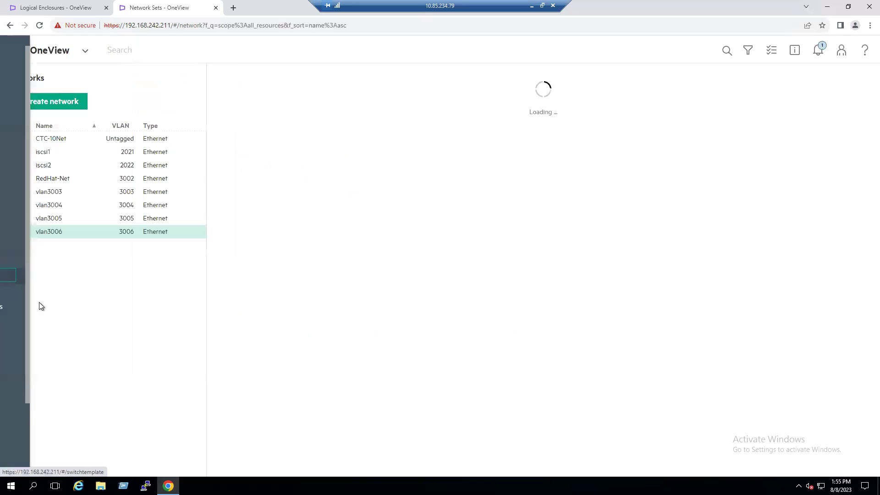
click(60, 105)
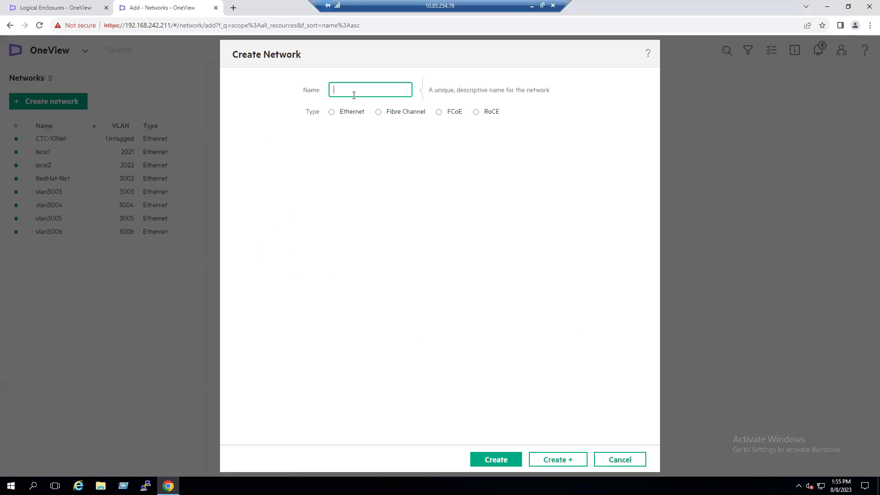
text(vlan3007)
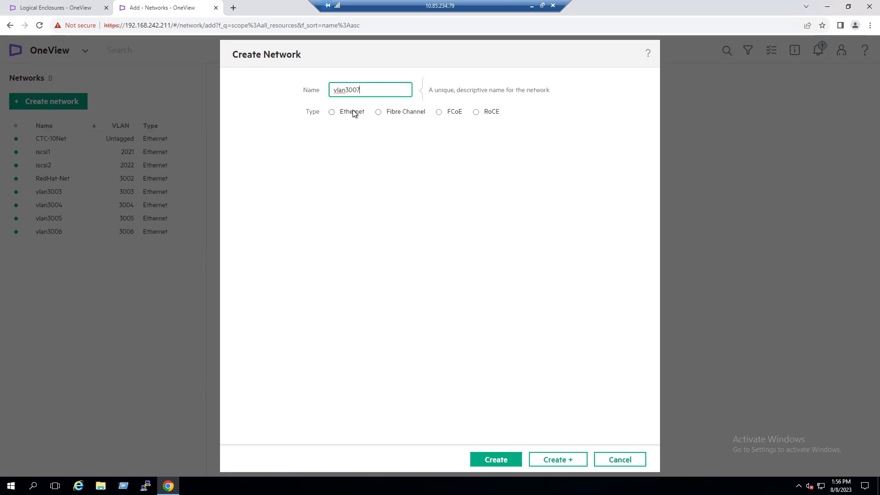
click(357, 112)
click(344, 155)
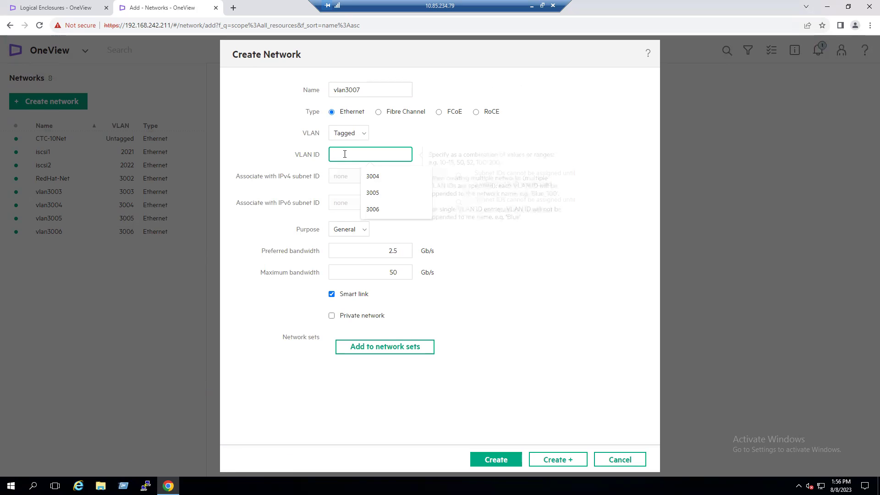
text(3007)
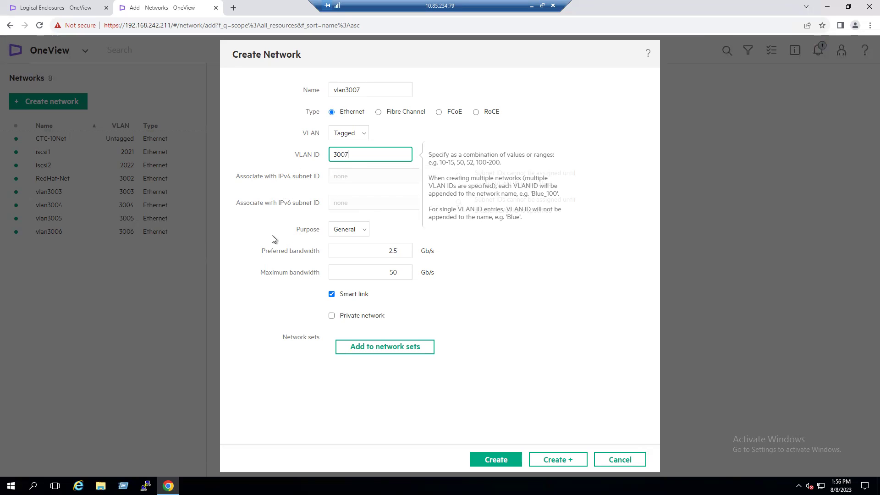
click(496, 460)
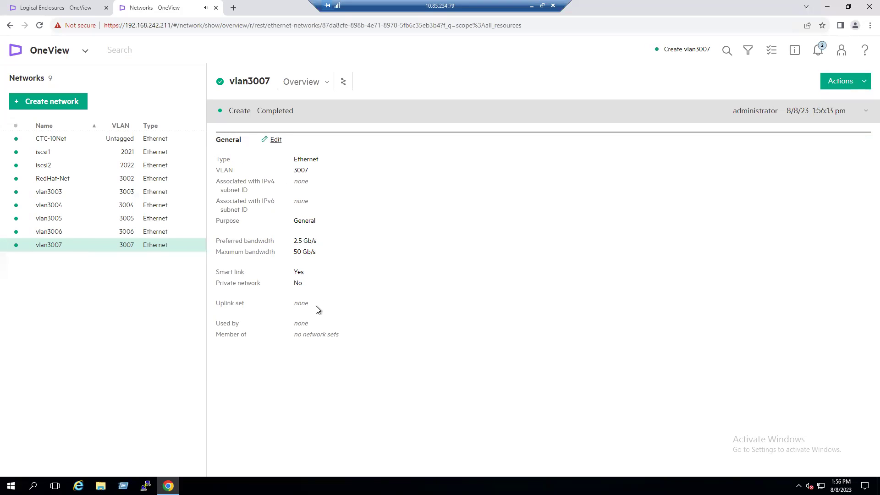
drag(315, 308, 334, 335)
Step: Create Ethernet network vlan3008 with VLAN ID 3008, then view vlan3007's details
click(64, 101)
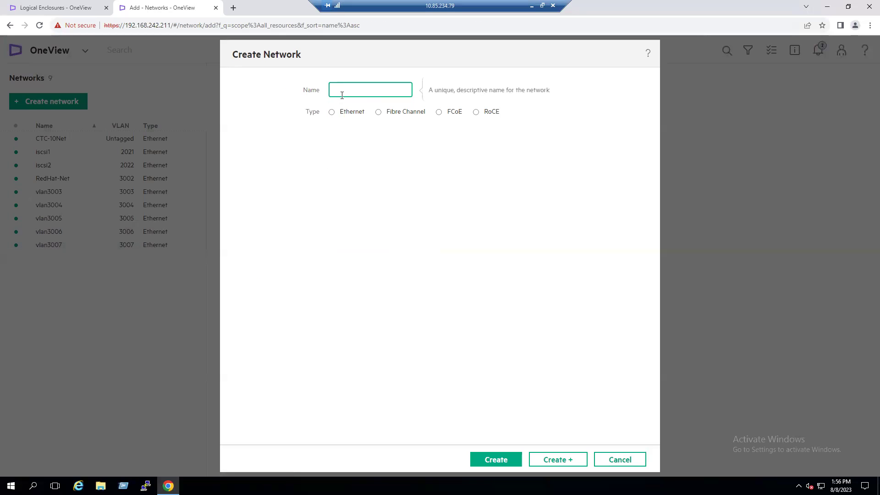
text(vlan3008)
click(340, 117)
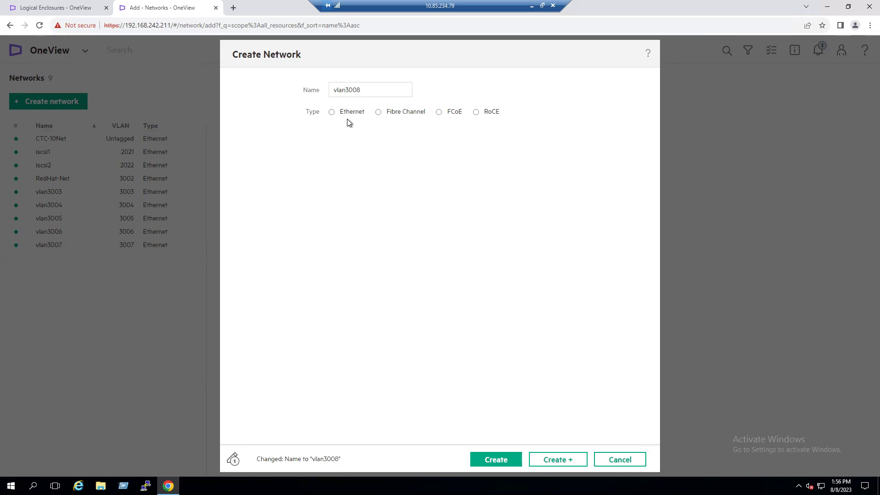
click(346, 113)
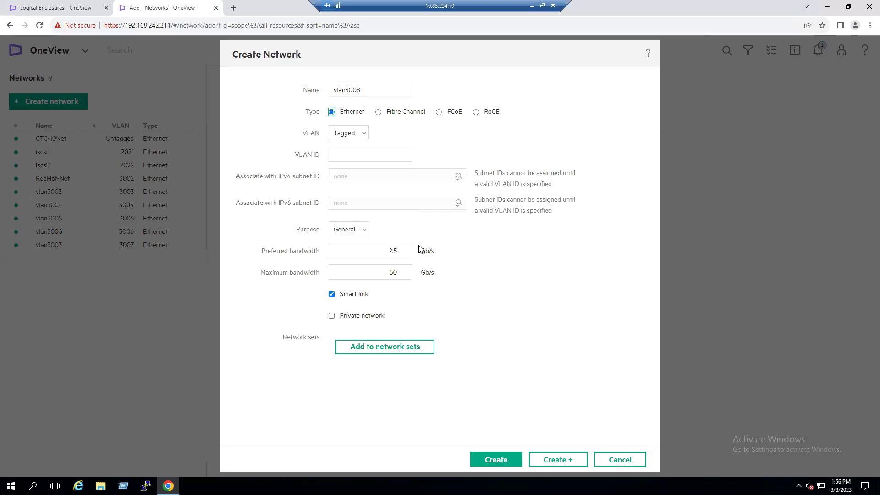
click(356, 156)
text(3)
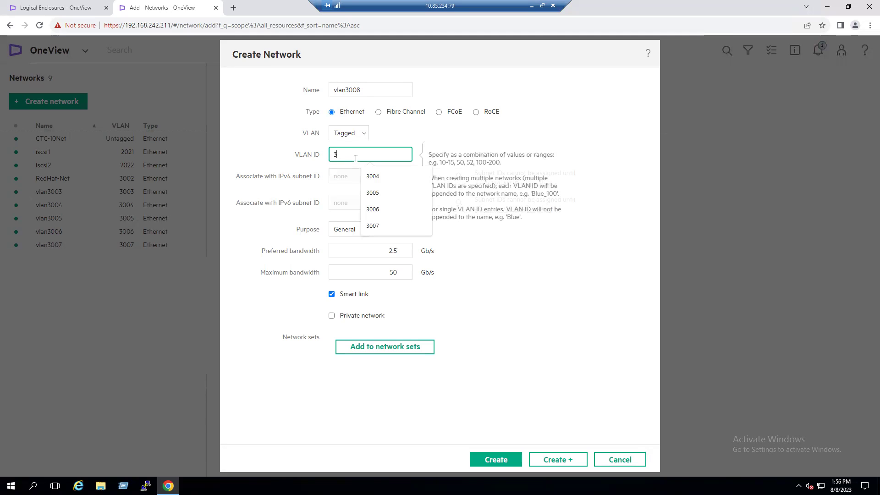
text(008)
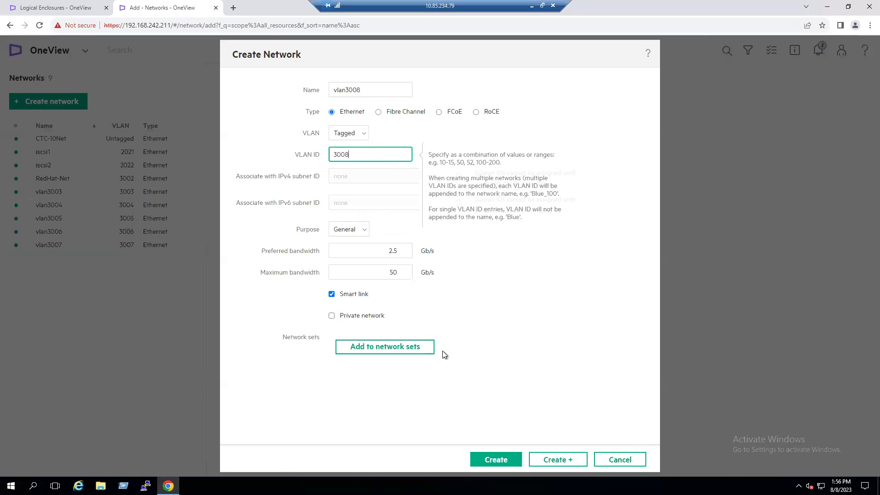
click(498, 459)
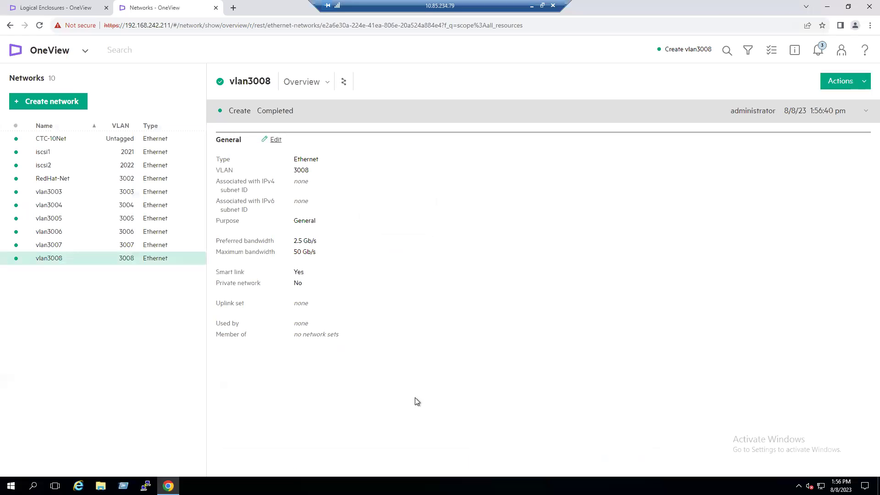
click(97, 250)
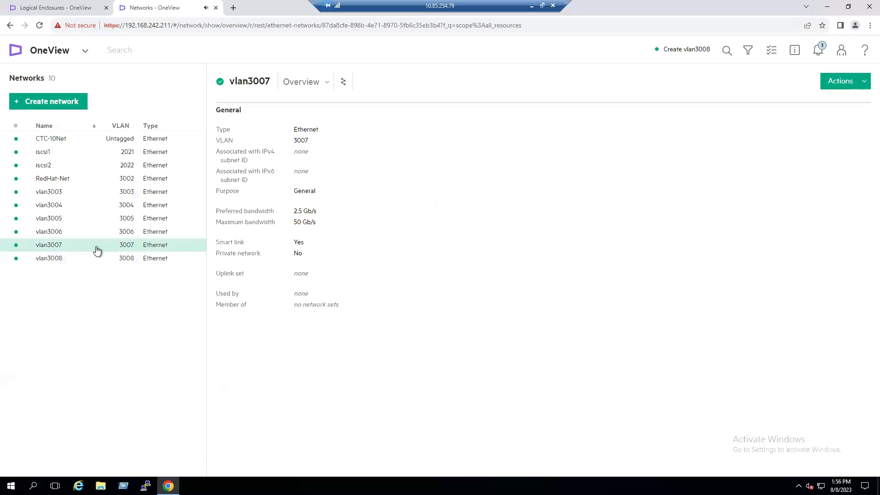
Step: View vlan3008's details, then start editing LIG1's RedHat-Net uplink set
click(60, 261)
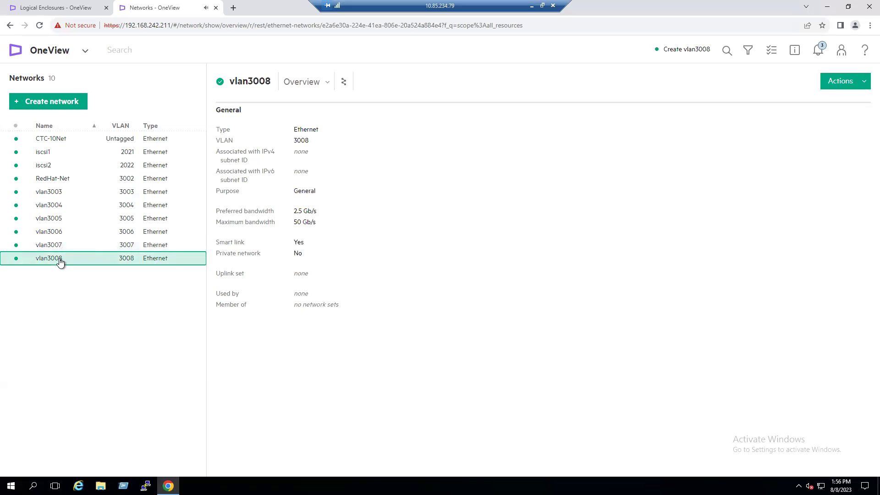
click(85, 51)
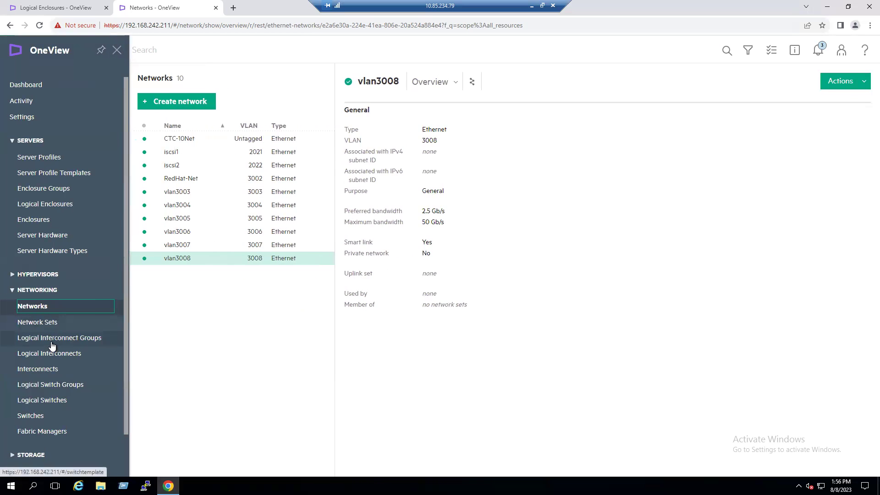
click(51, 339)
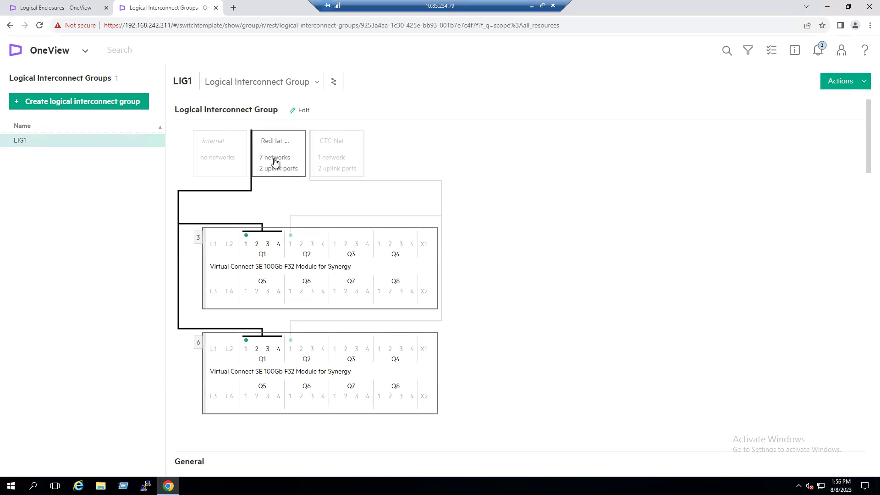
click(303, 113)
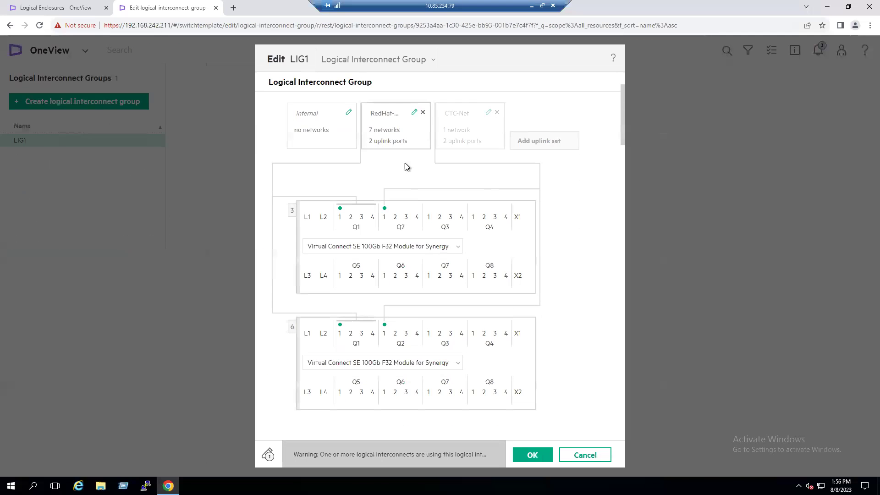
click(415, 112)
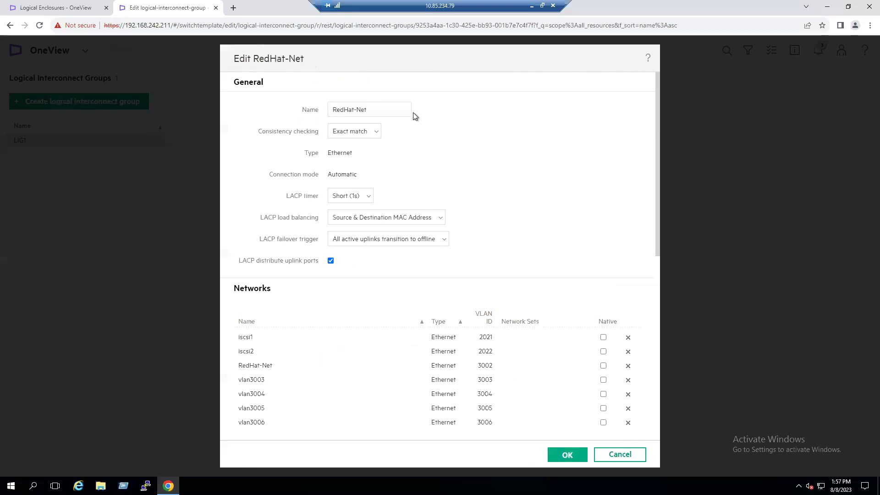
Step: Add vlan3007 and vlan3008 to the RedHat-Net uplink set and save LIG1
scroll(362, 420, down, 2)
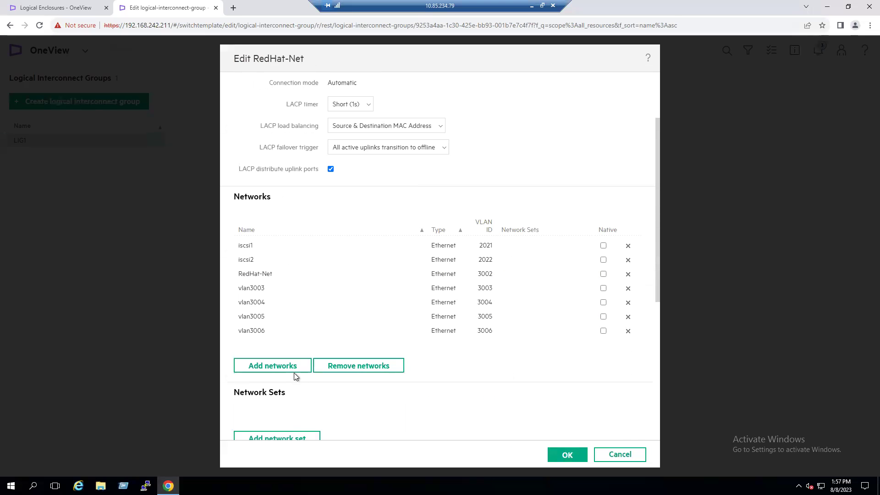
click(287, 367)
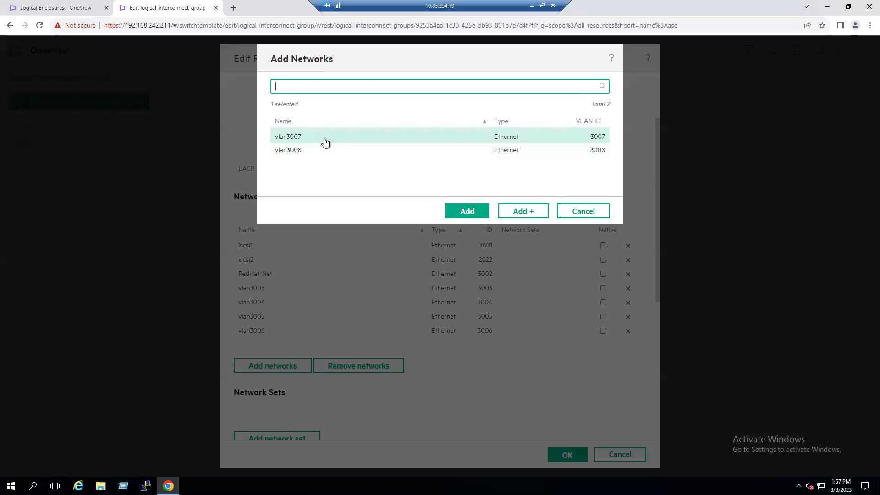
click(466, 210)
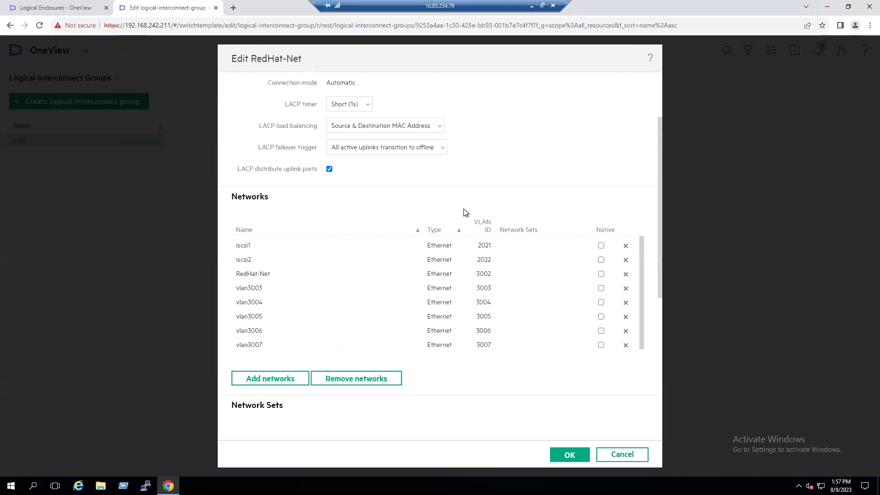
click(275, 382)
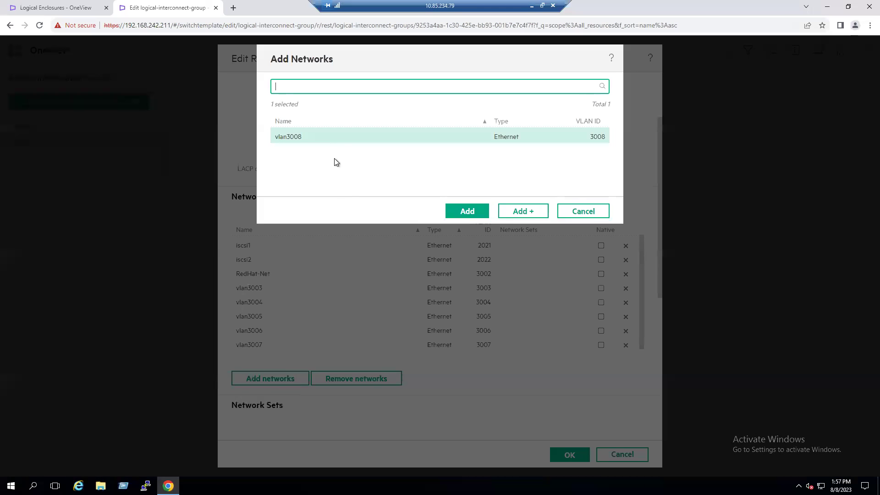
click(467, 211)
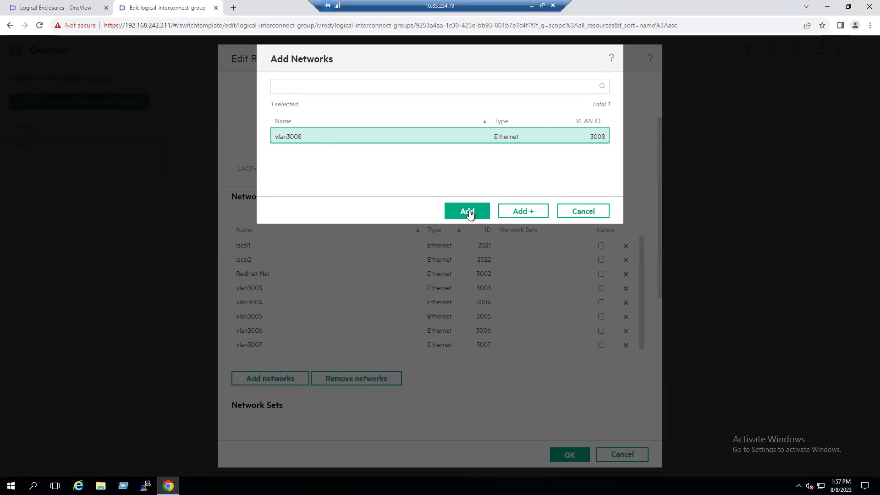
scroll(341, 326, down, 1)
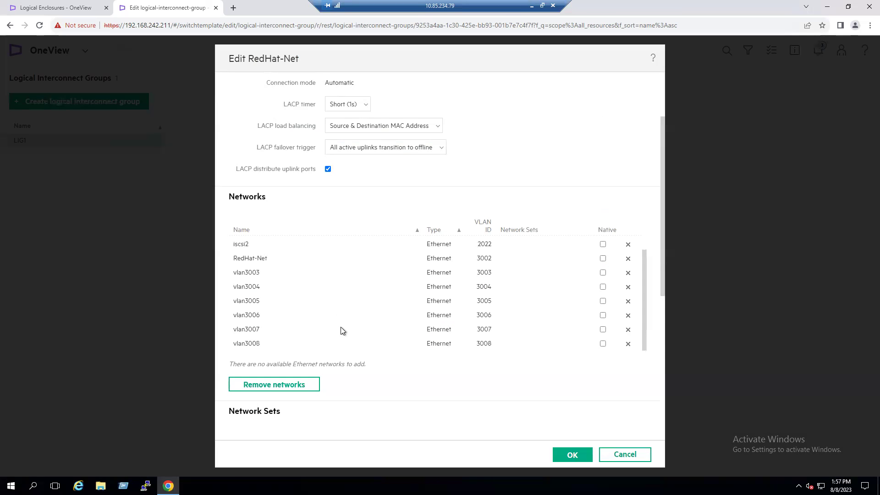
click(577, 457)
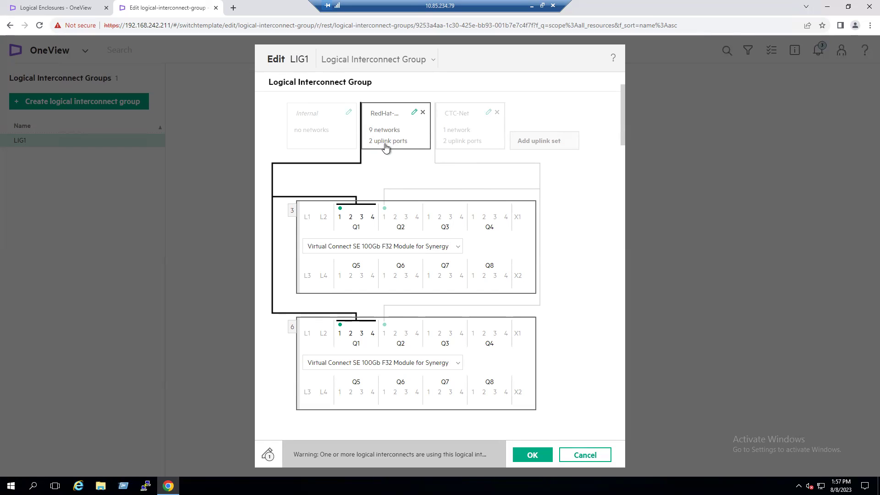
click(532, 455)
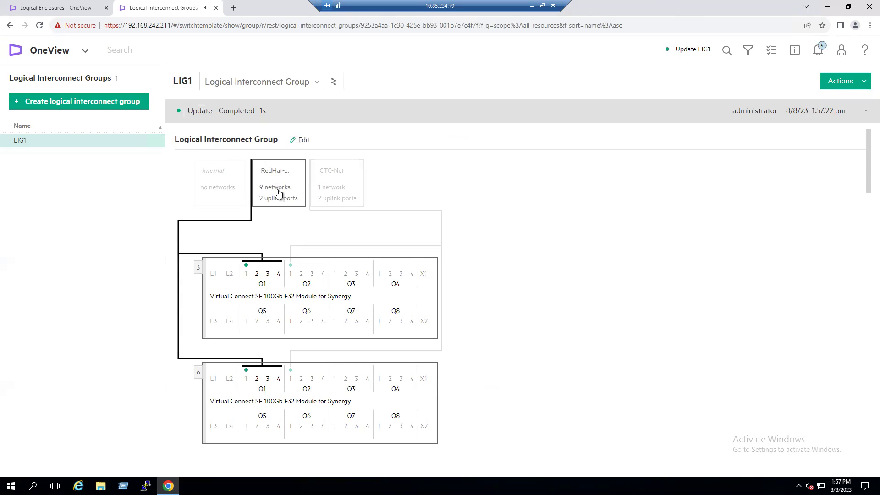
click(86, 51)
Step: Launch Update from group on RedHat-EG, acknowledging the update's implications
click(51, 206)
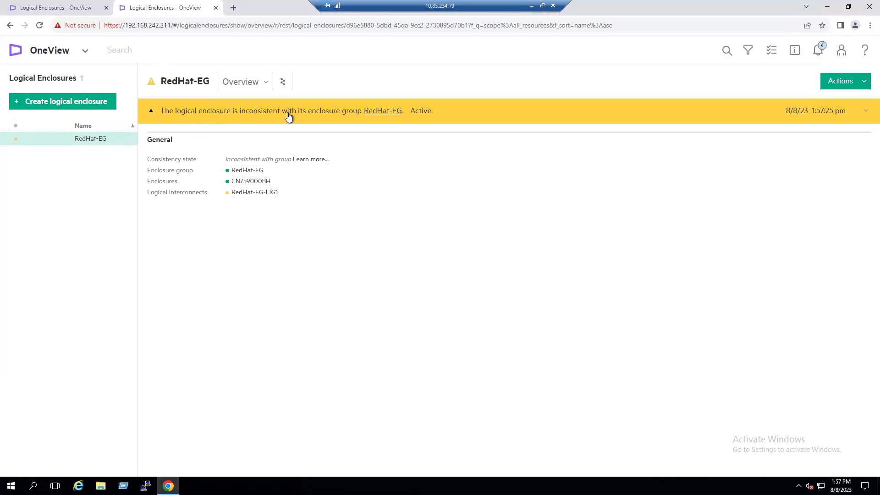
click(289, 116)
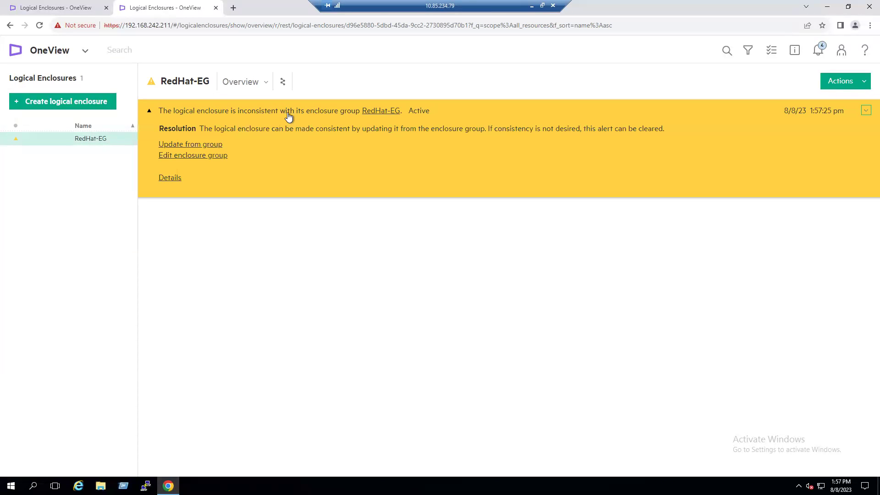
click(181, 146)
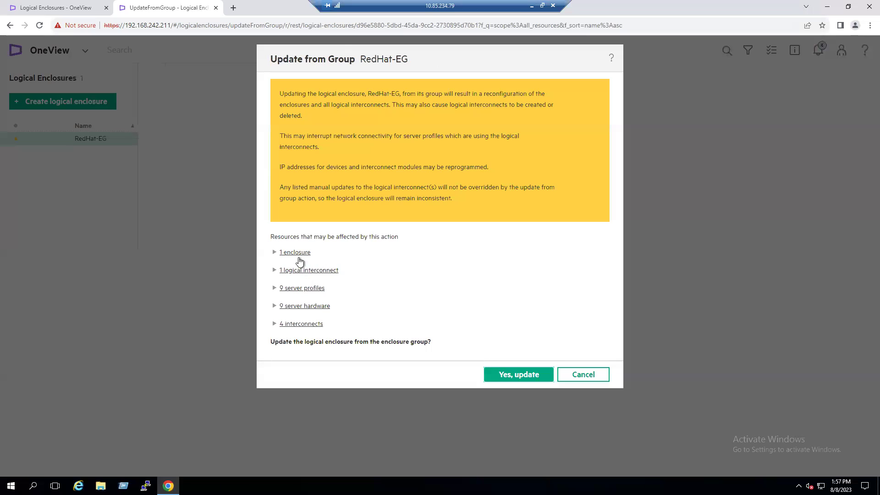
click(511, 376)
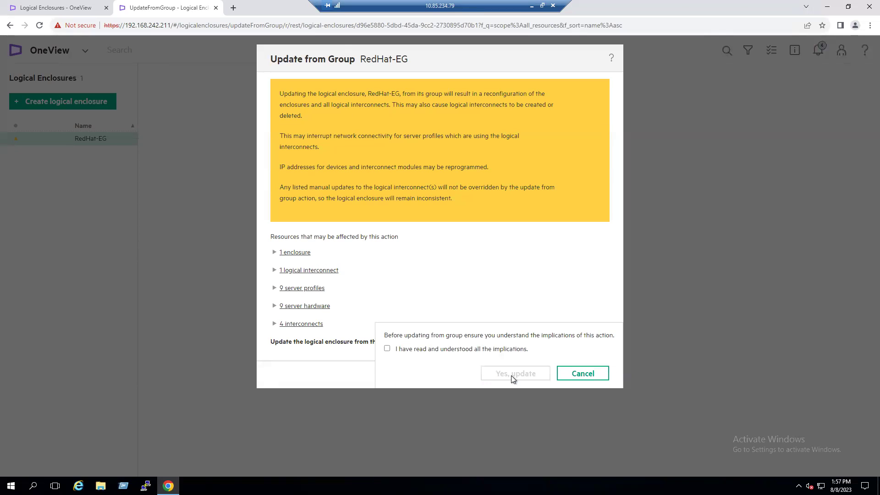
click(456, 350)
click(515, 374)
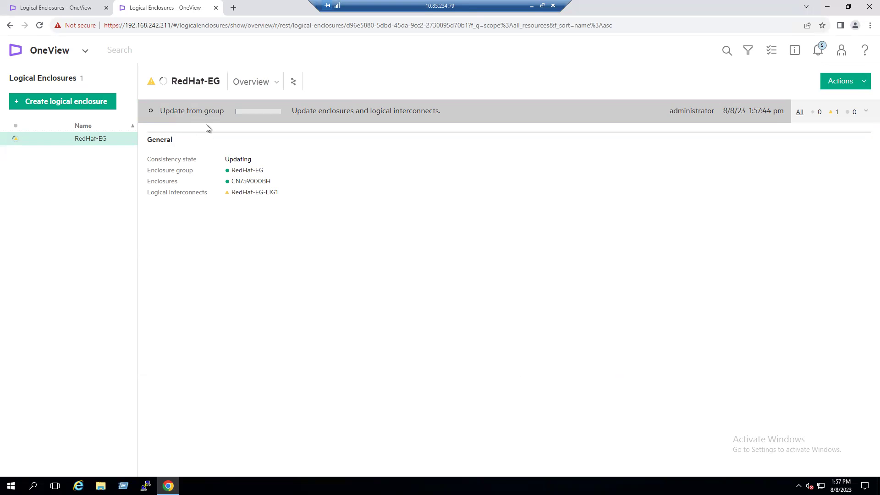
click(59, 8)
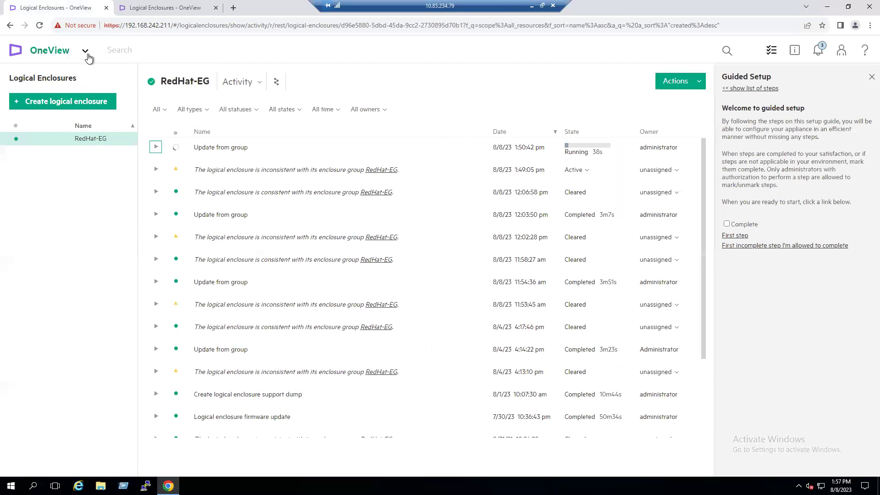
click(85, 51)
click(55, 324)
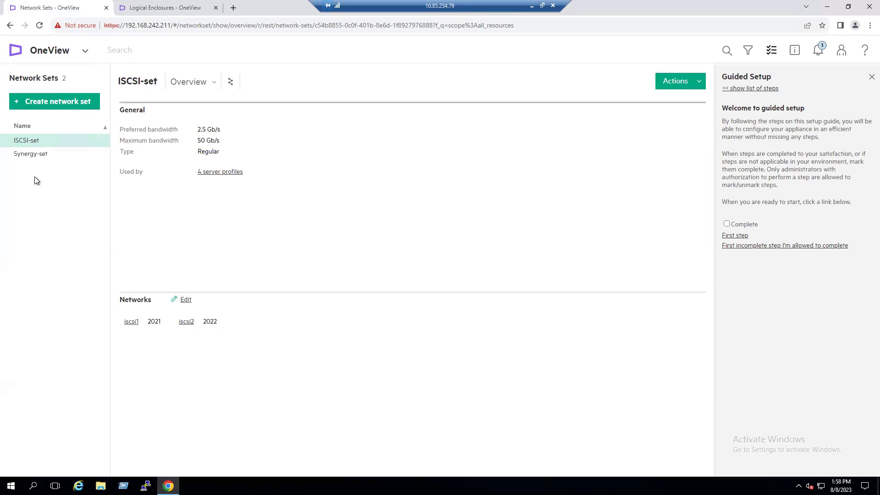
click(34, 158)
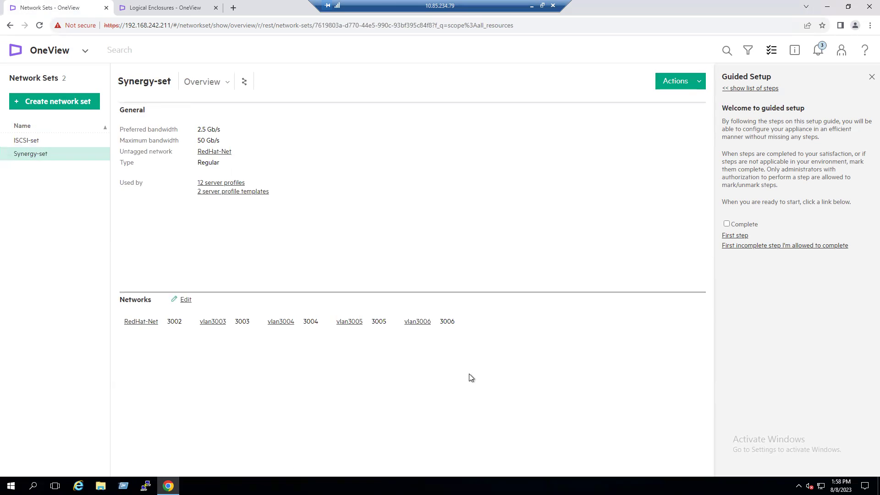
drag(456, 323, 445, 323)
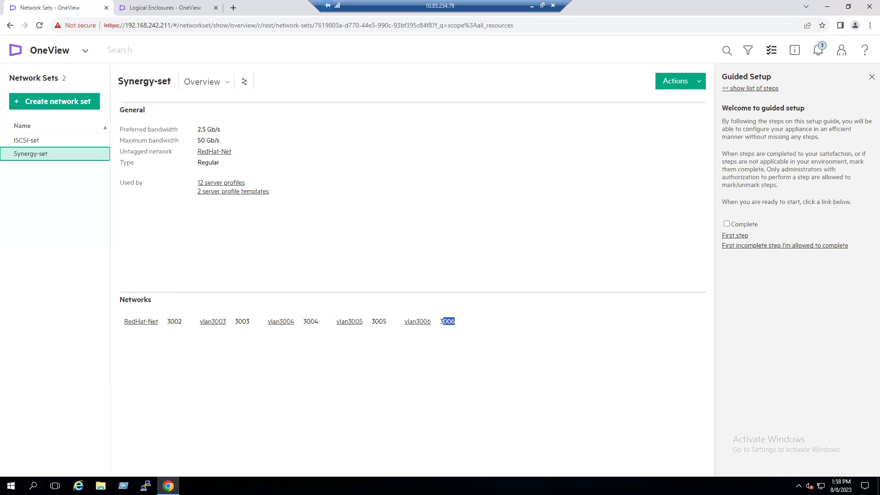
click(166, 8)
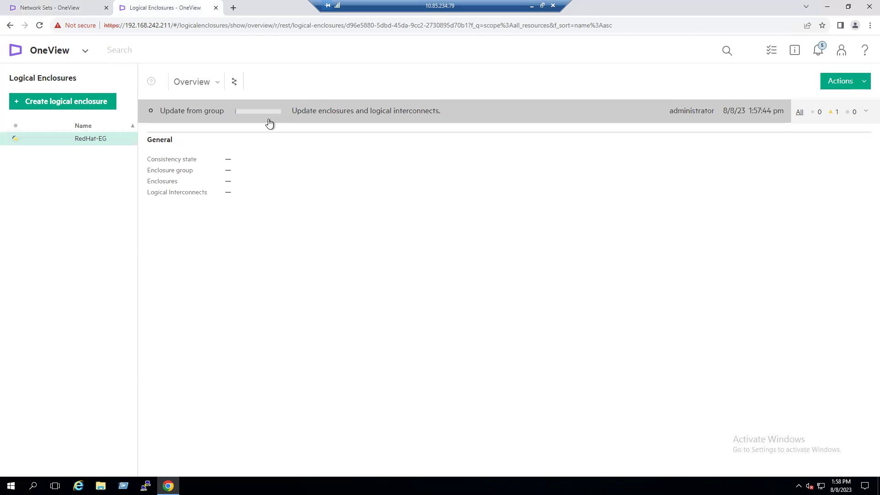